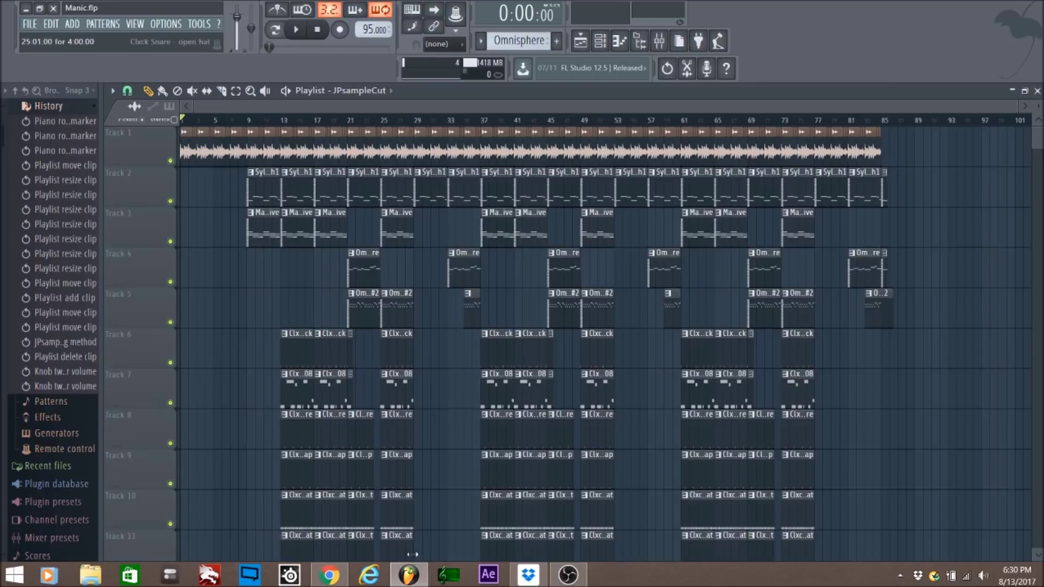
Step: Scroll through the playlist tracks and make small drags around the upper tracks
scroll(297, 114, up, 3)
scroll(297, 113, down, 3)
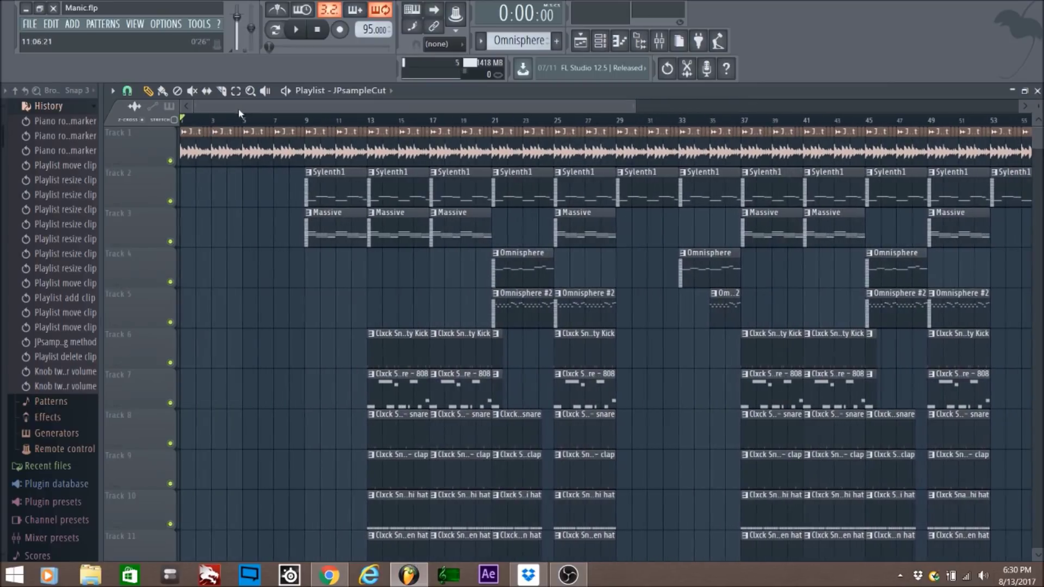
scroll(256, 122, up, 5)
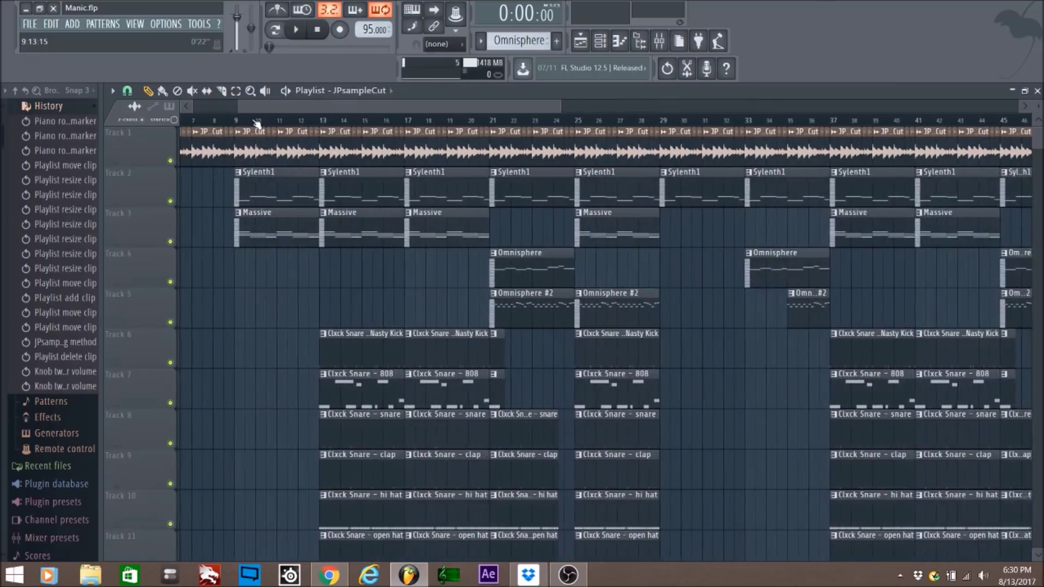
drag(291, 111, 287, 110)
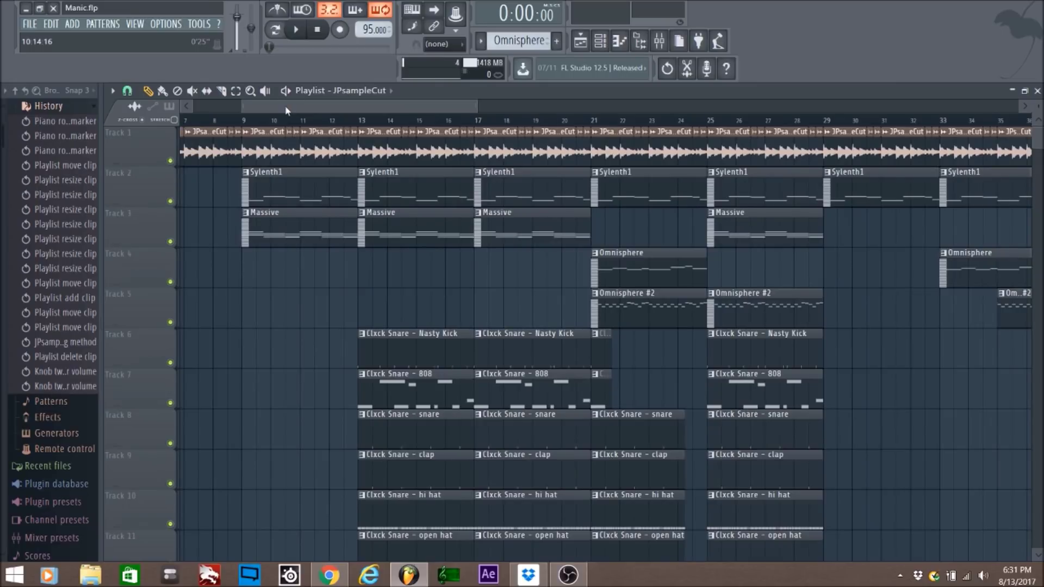
scroll(291, 121, down, 4)
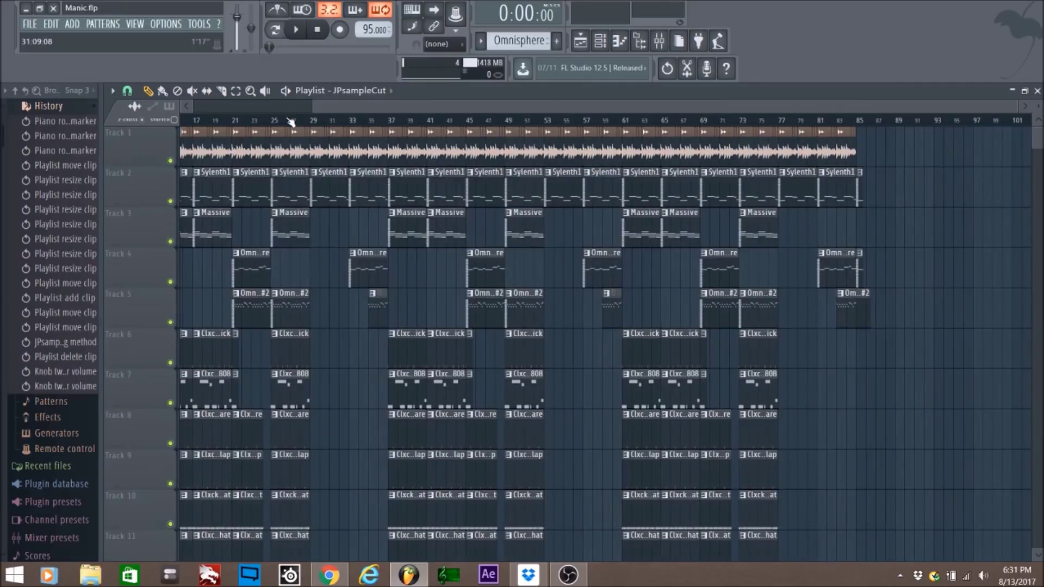
scroll(291, 122, down, 2)
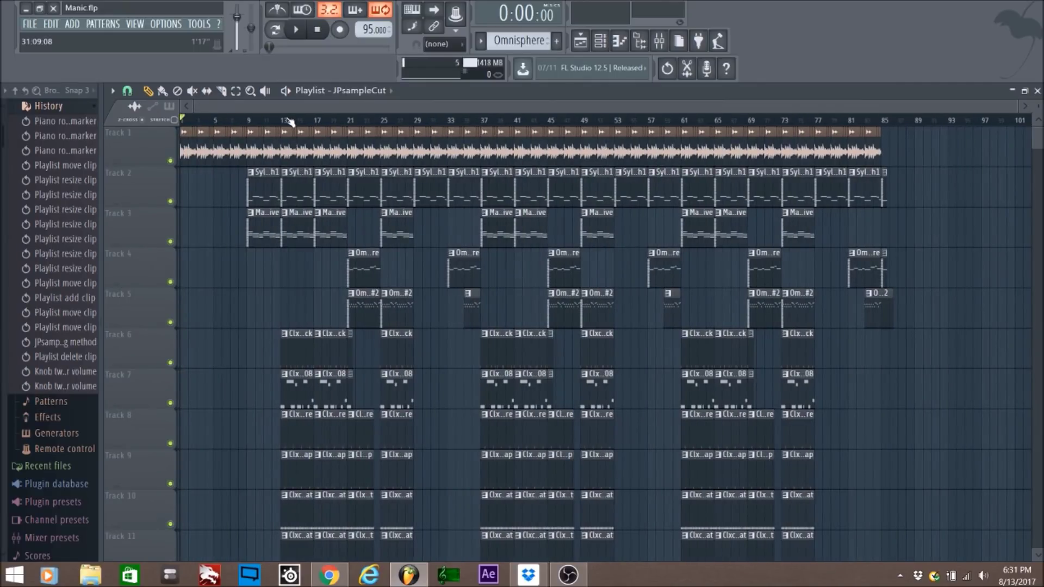
scroll(291, 120, up, 5)
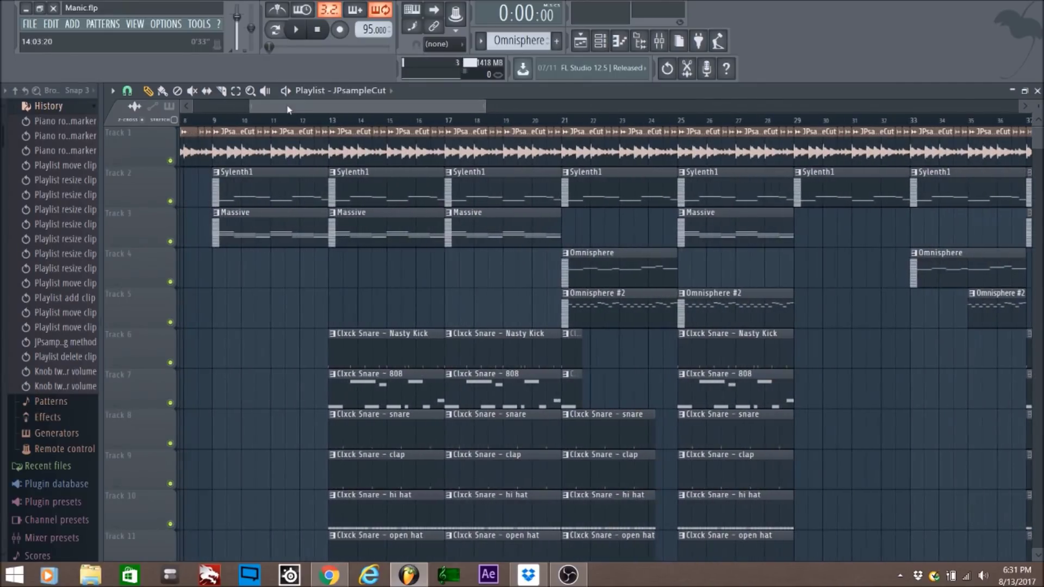
drag(288, 109, 286, 109)
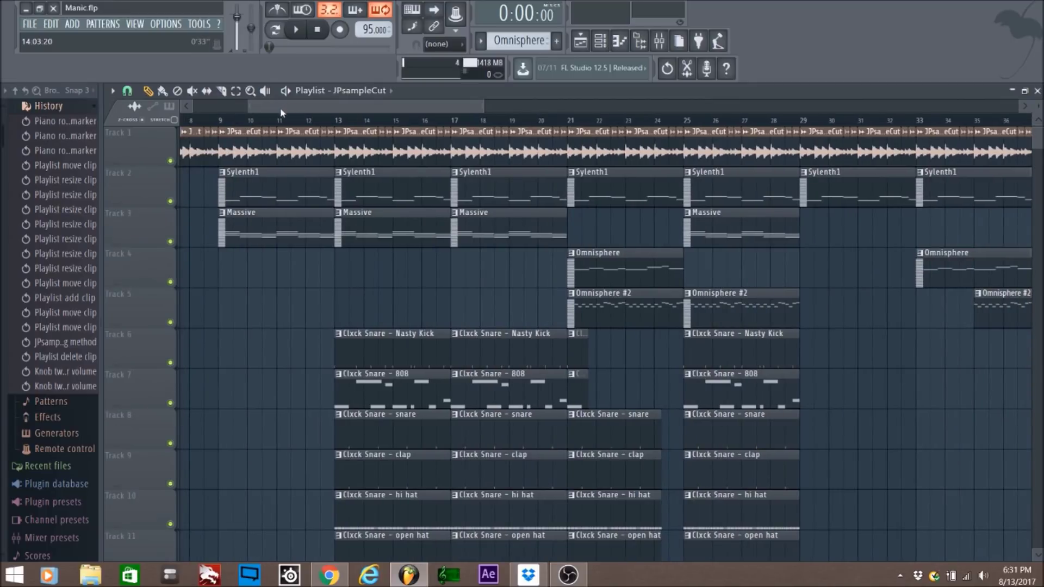
scroll(281, 108, down, 5)
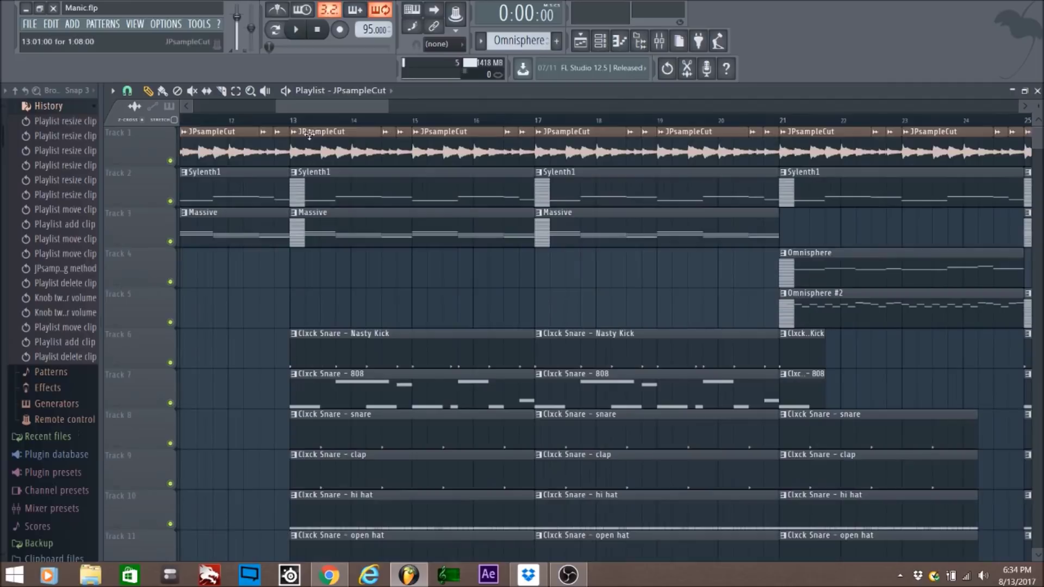
scroll(307, 132, down, 6)
scroll(313, 131, down, 4)
scroll(275, 232, up, 10)
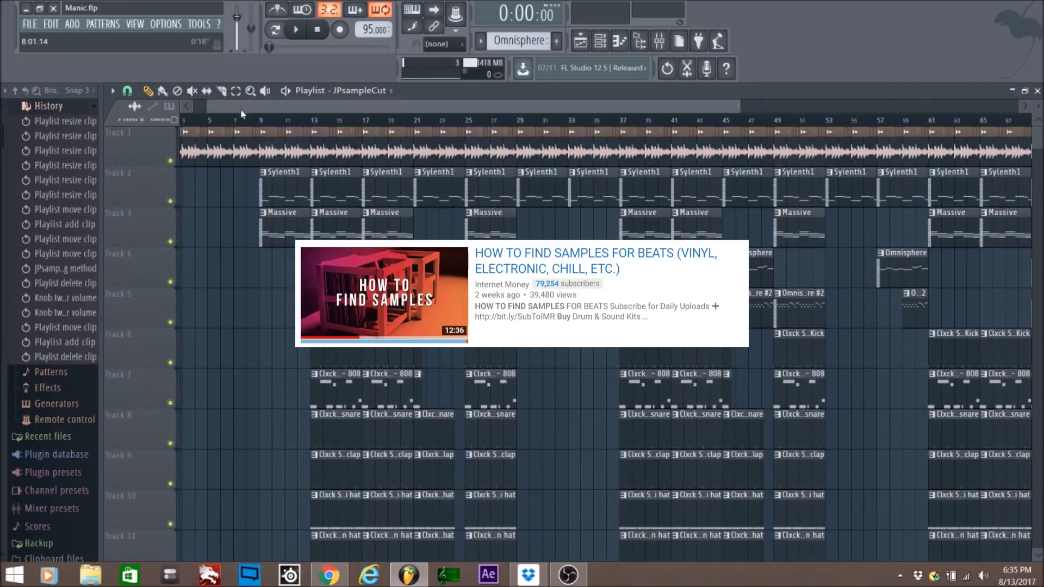
scroll(253, 107, up, 5)
drag(238, 106, 225, 106)
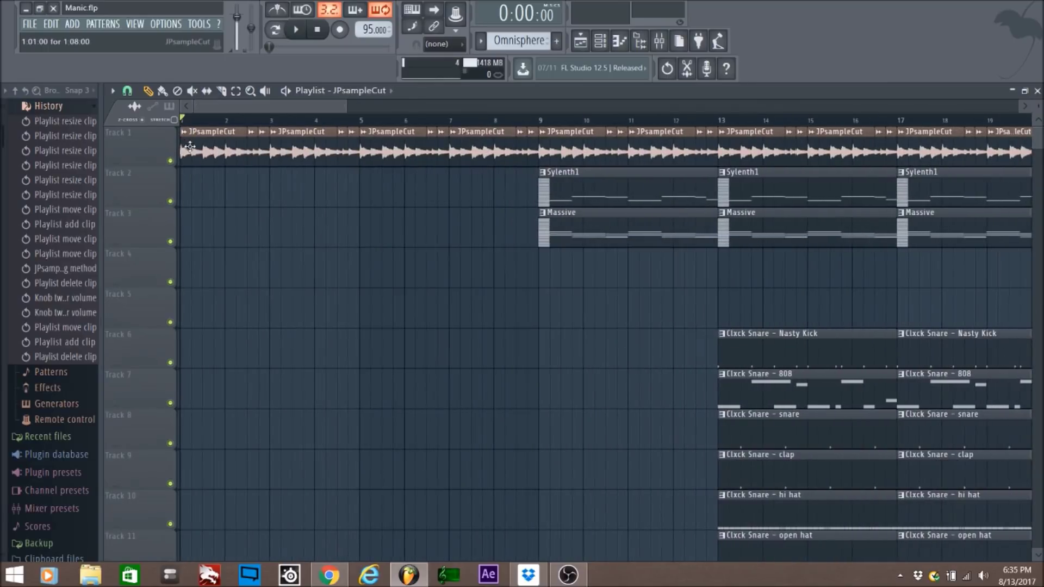
Step: Try a stretched JPsampleCut copy on soloed Track 2, then undo it and release the solo
ctrl+click(170, 202)
drag(199, 148, 197, 188)
double_click(206, 191)
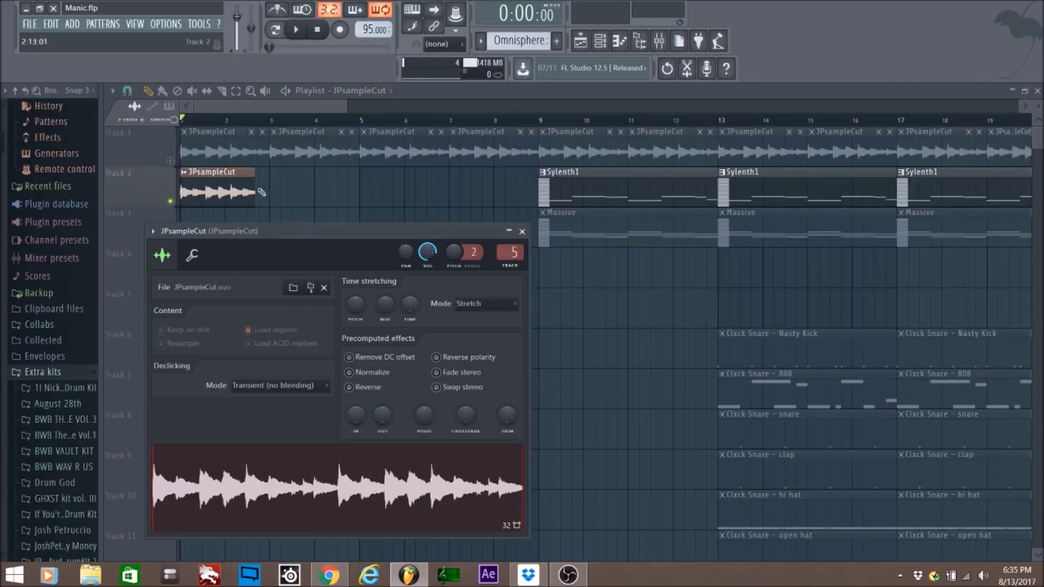
key(space)
drag(261, 192, 298, 198)
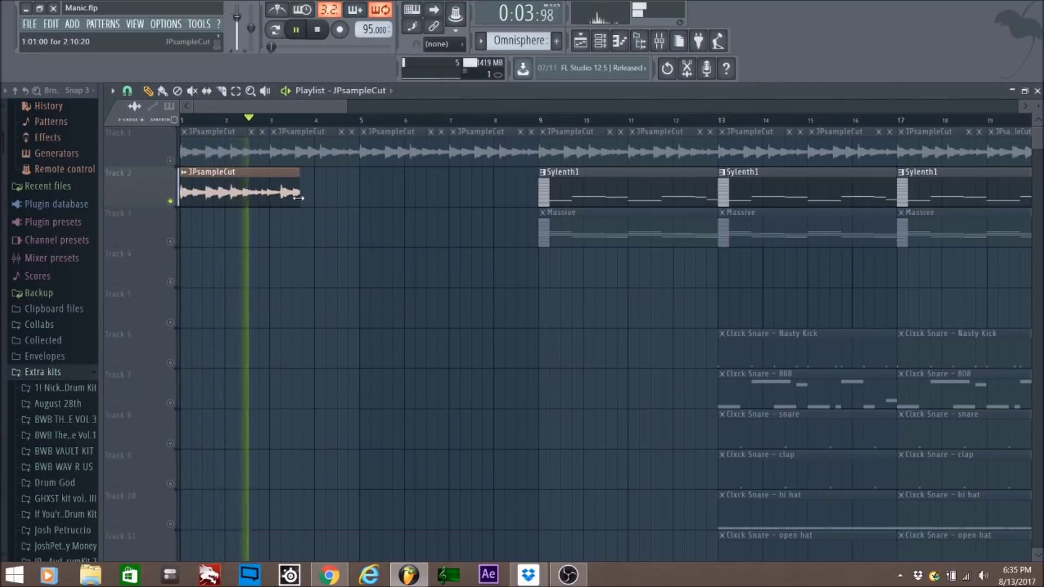
key(space)
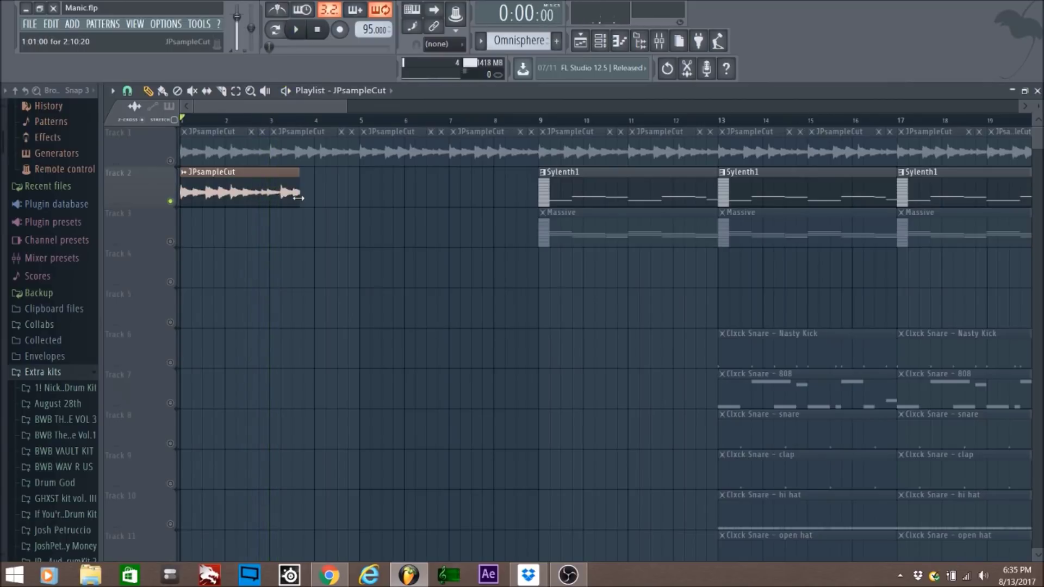
key(ctrl+z)
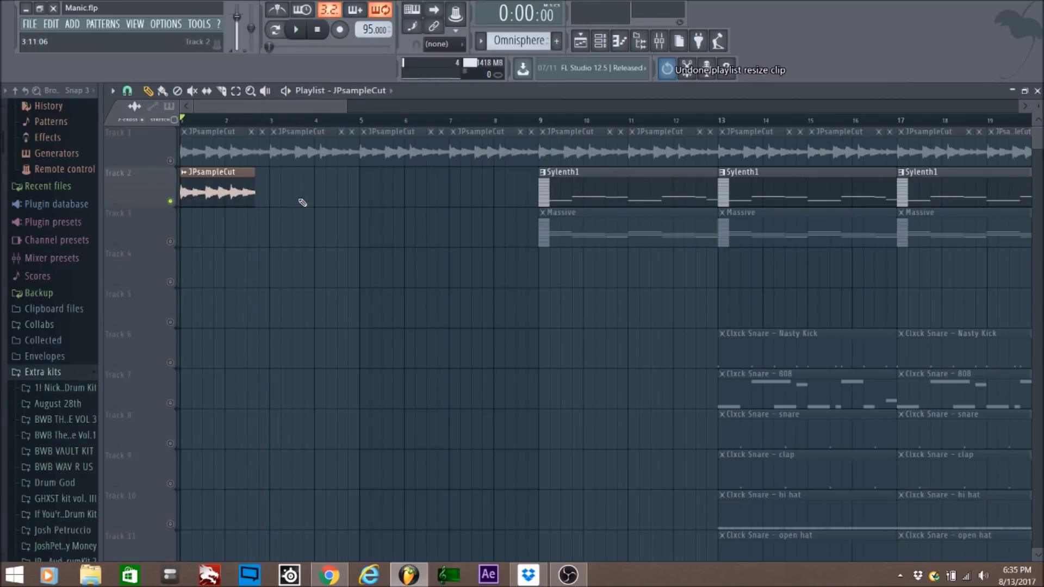
key(ctrl+z)
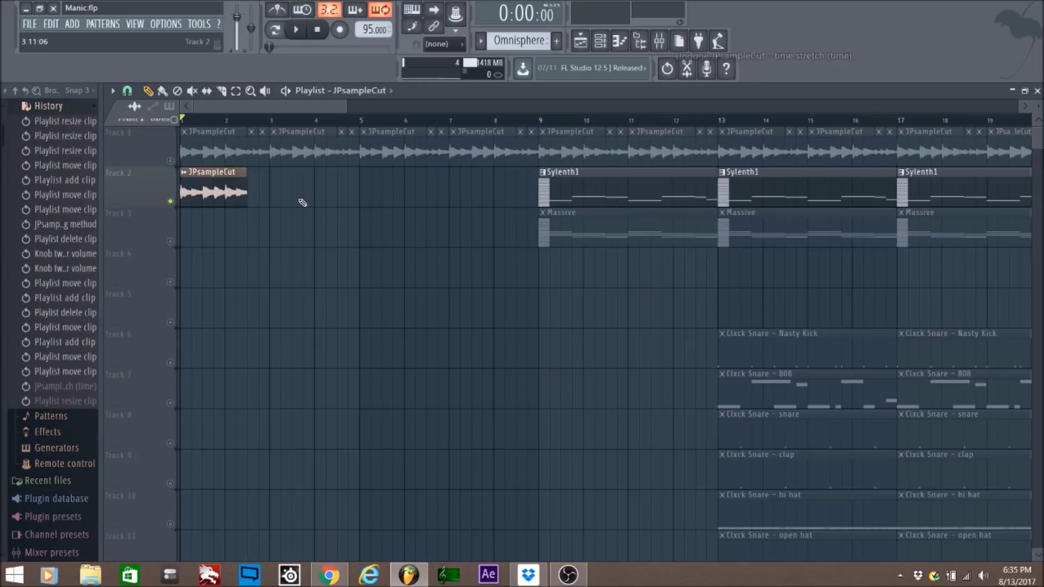
key(ctrl+z)
right_click(180, 206)
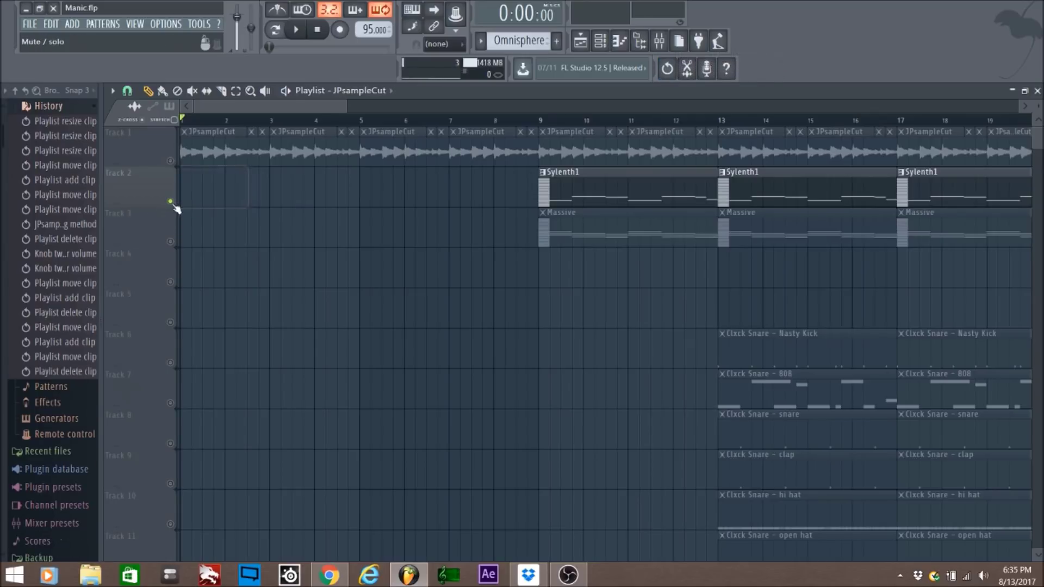
right_click(170, 201)
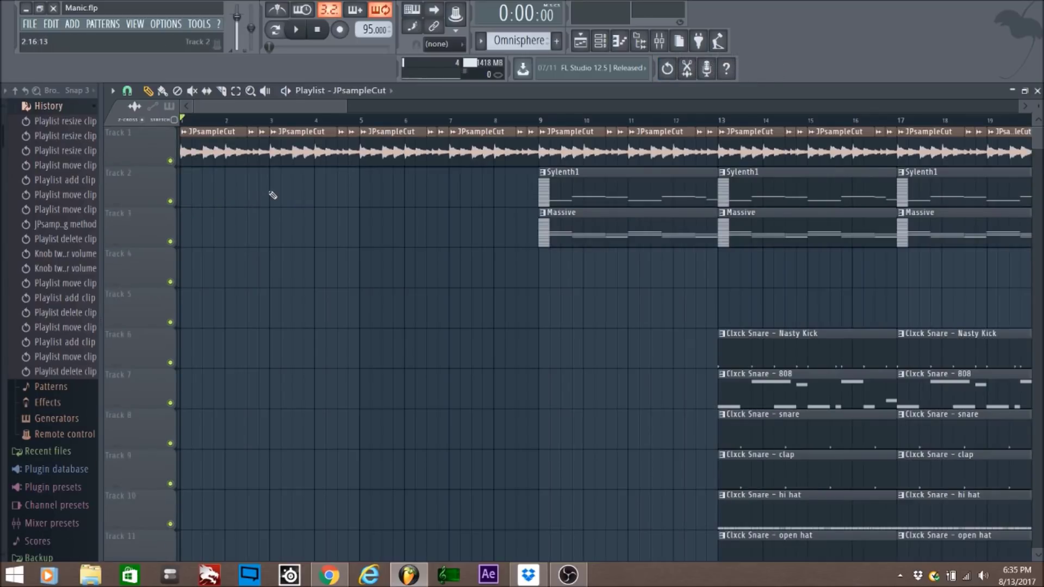
Step: Loop bars 13 to 17 and play them with only the kick, snare and clap
scroll(244, 117, up, 5)
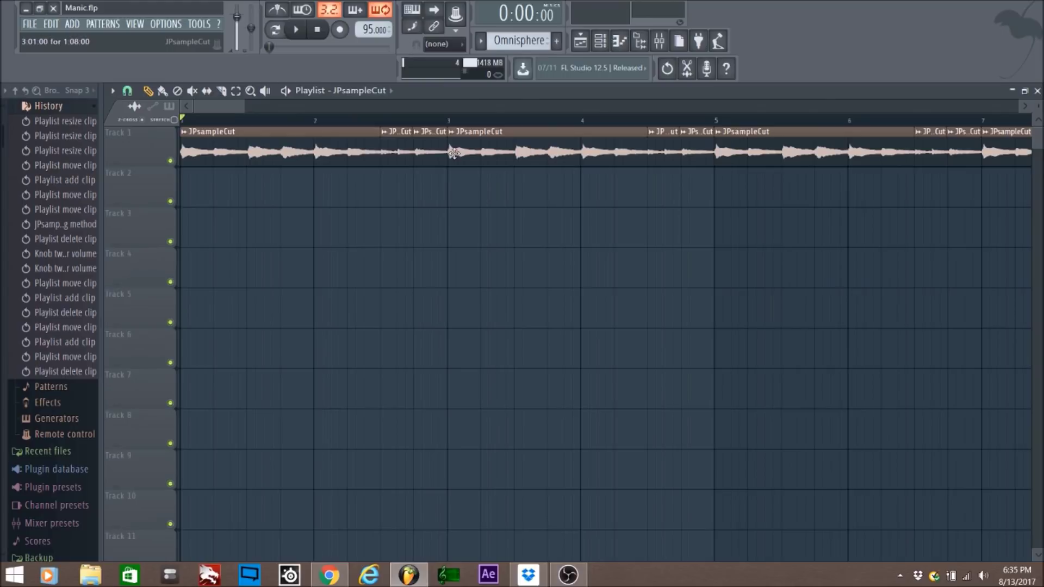
scroll(605, 129, down, 3)
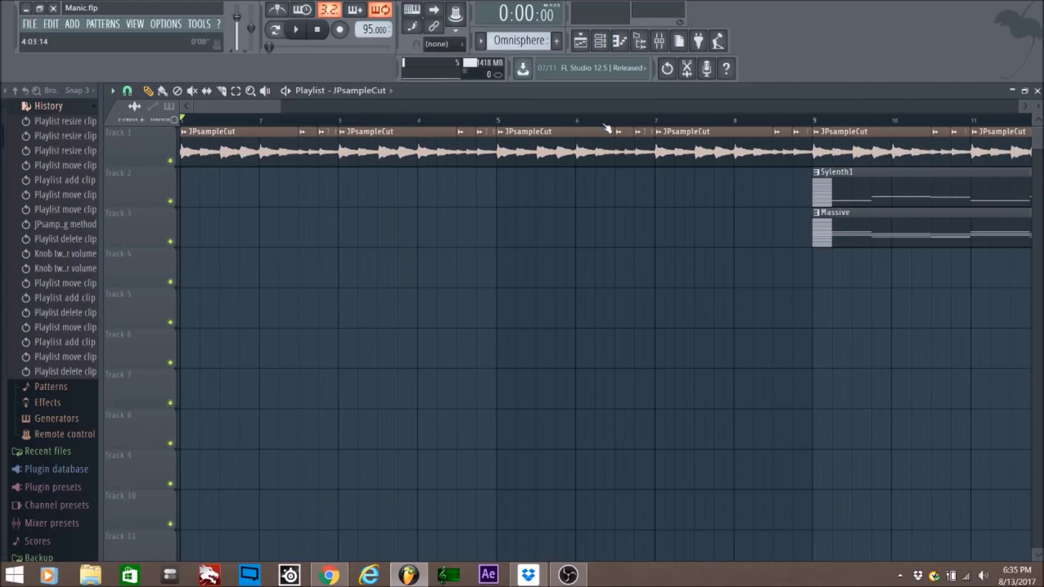
scroll(607, 129, down, 3)
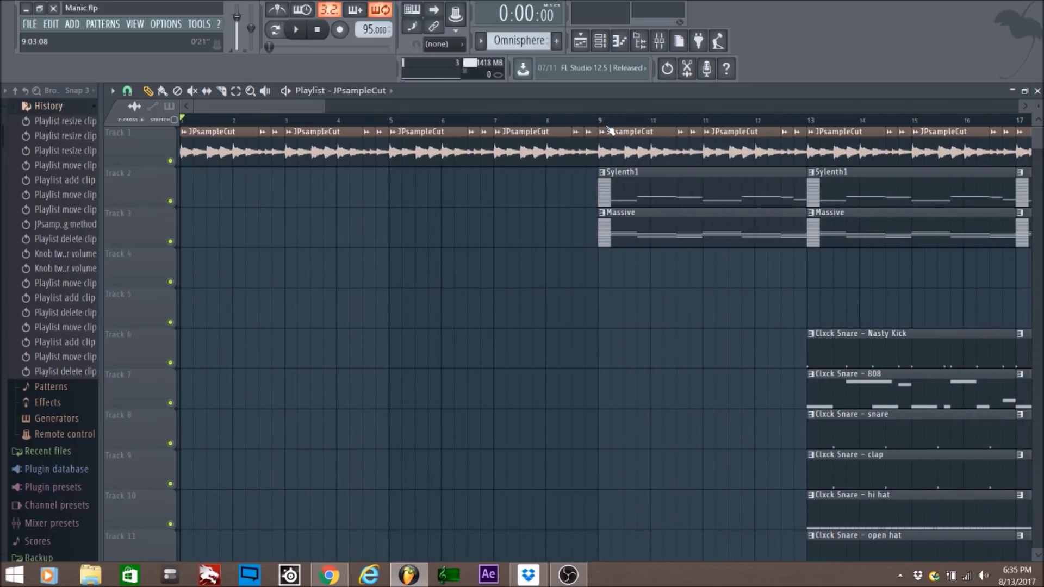
scroll(604, 129, down, 3)
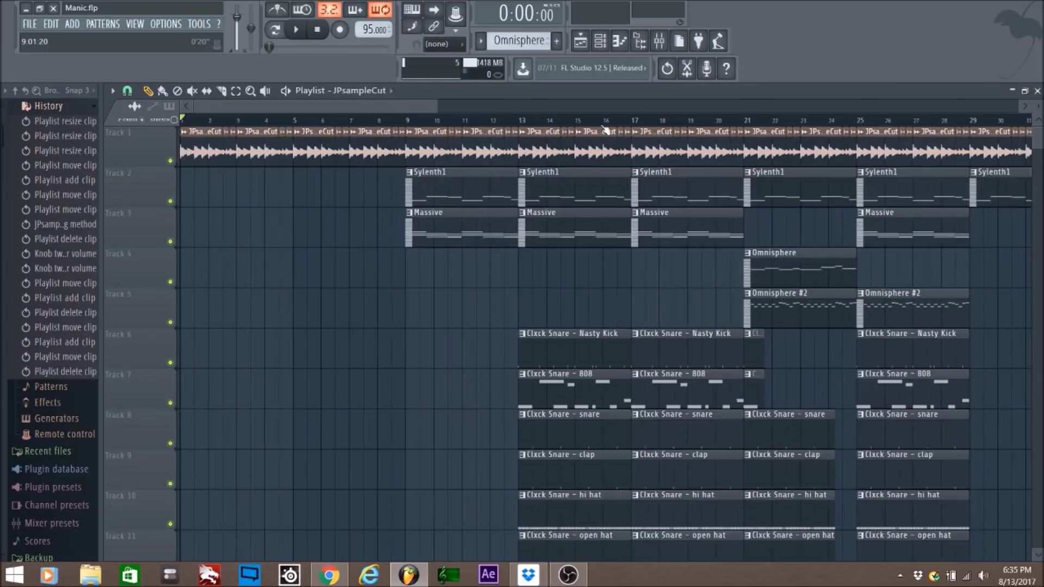
scroll(603, 128, down, 3)
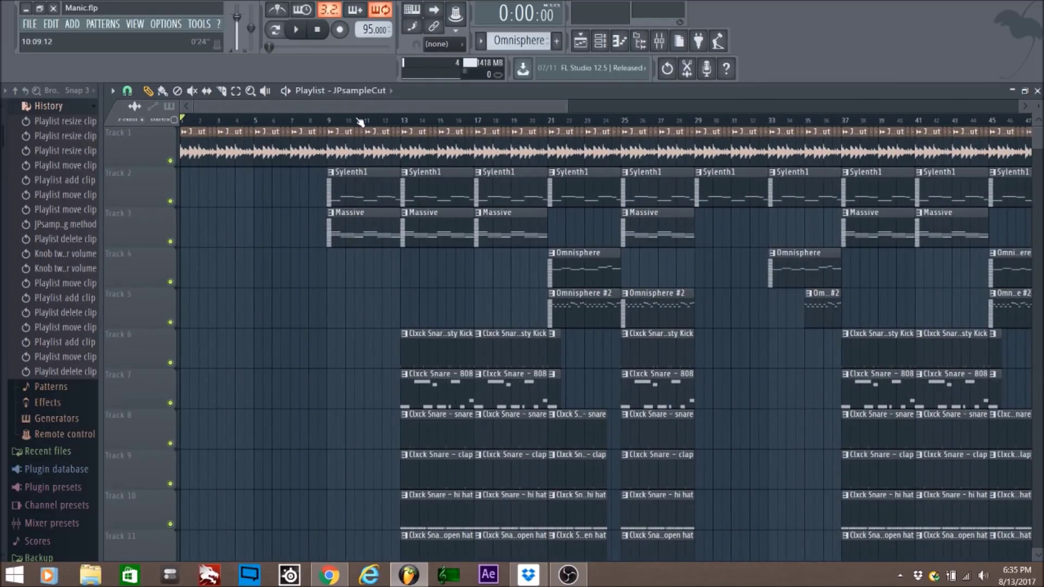
scroll(360, 122, down, 3)
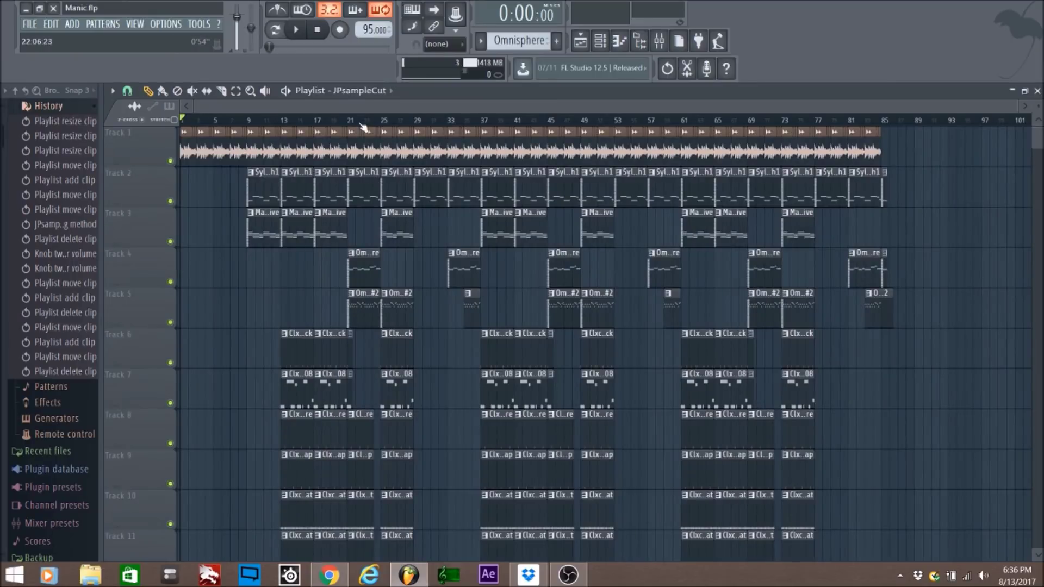
scroll(306, 125, up, 4)
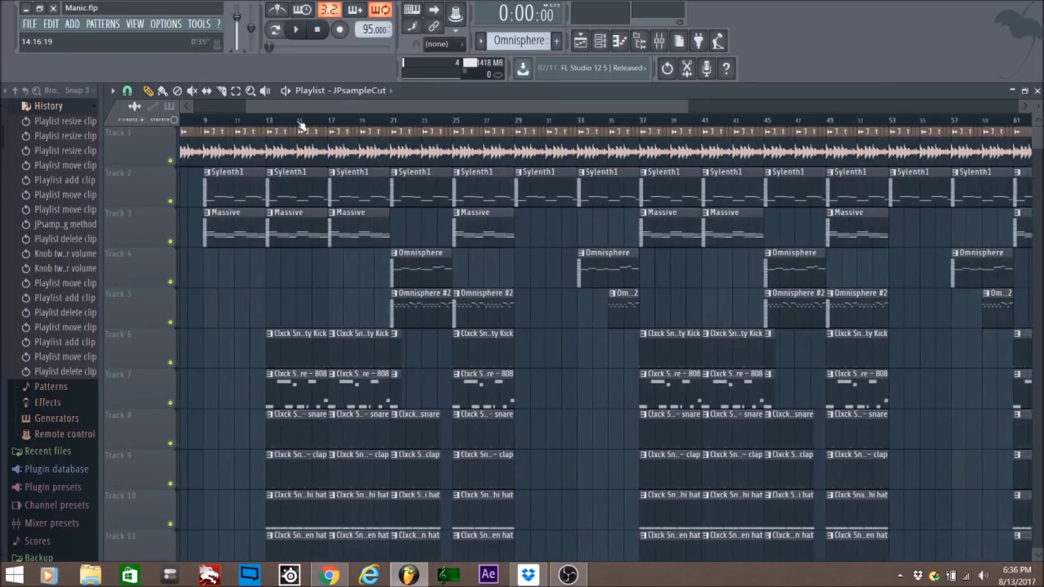
drag(250, 127, 342, 296)
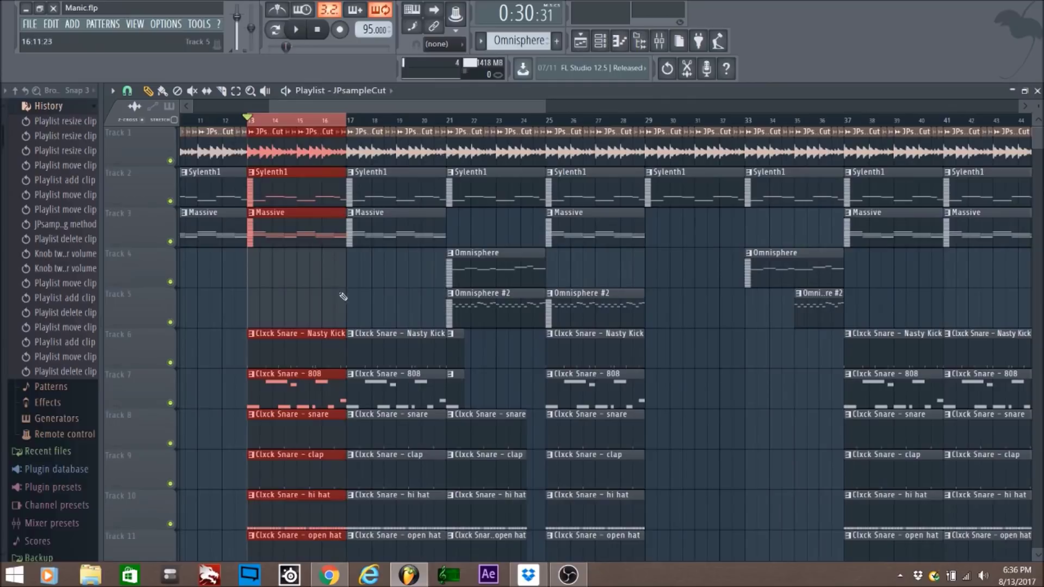
click(205, 342)
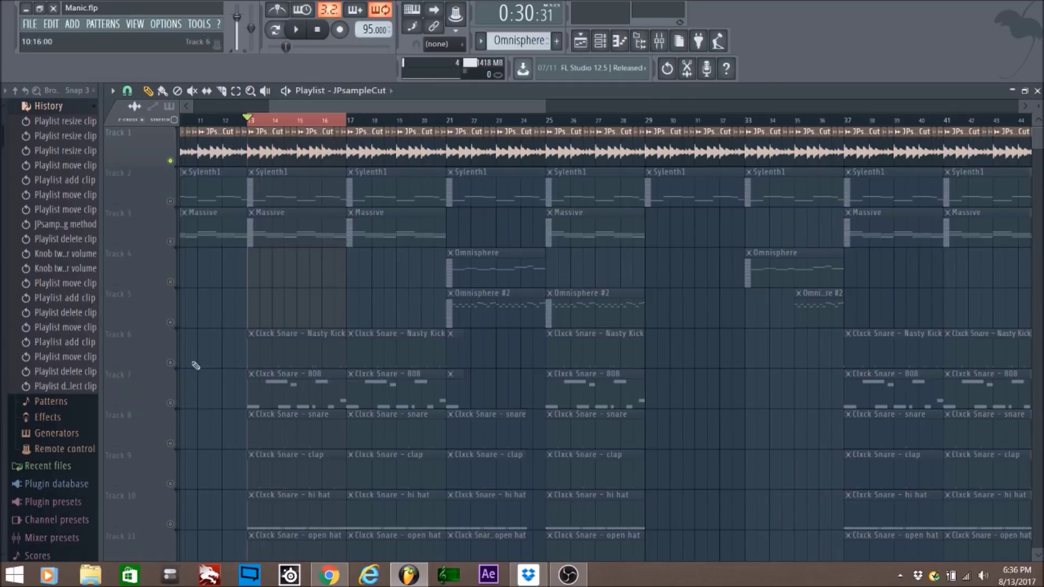
ctrl+click(170, 363)
click(170, 443)
key(space)
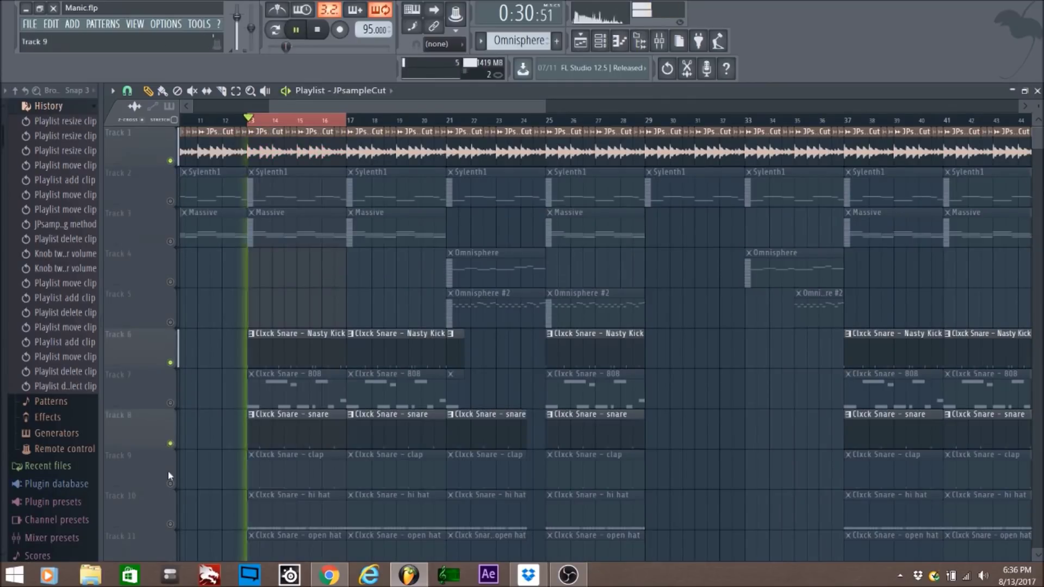
click(170, 484)
Step: Add the hi hat and open hat tracks back in, then stop the loop
scroll(205, 462, down, 1)
scroll(205, 463, down, 2)
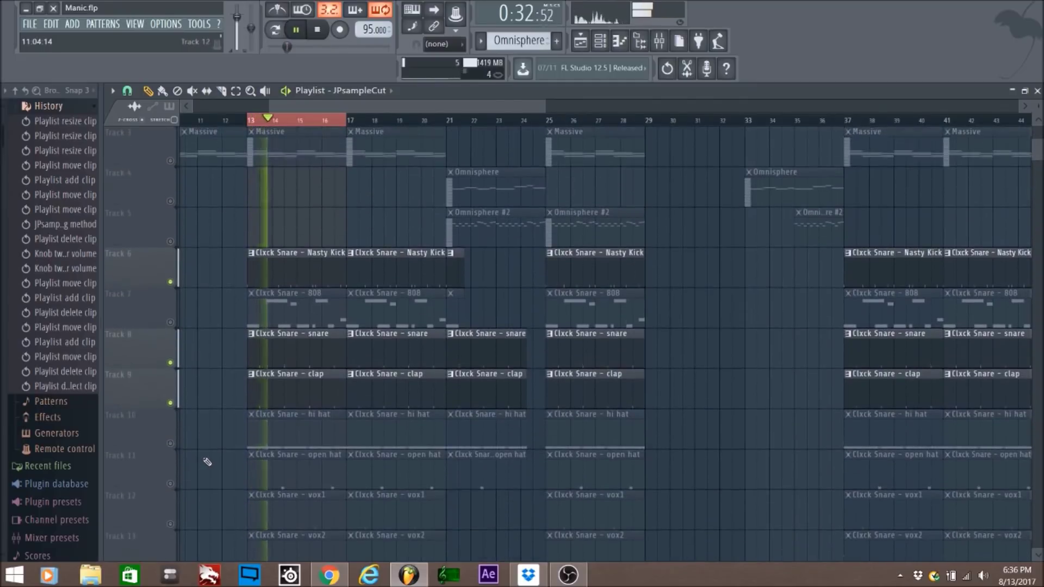
scroll(209, 457, down, 1)
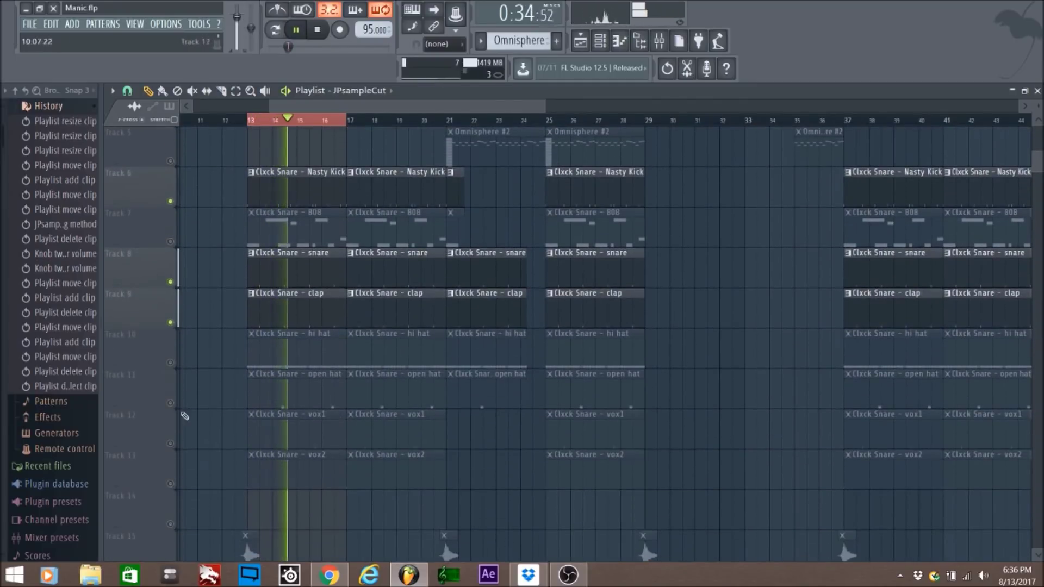
click(171, 362)
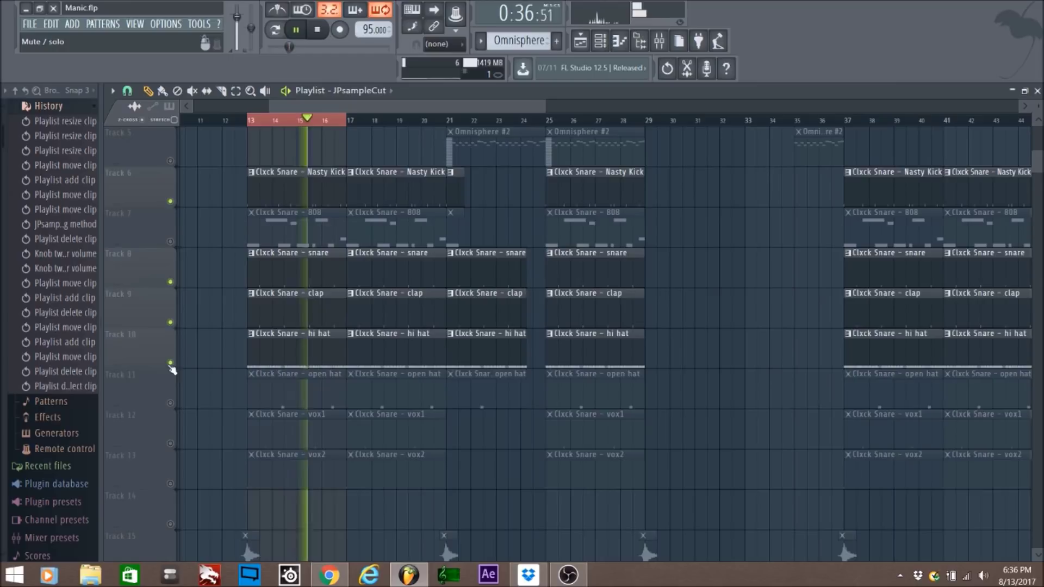
click(171, 403)
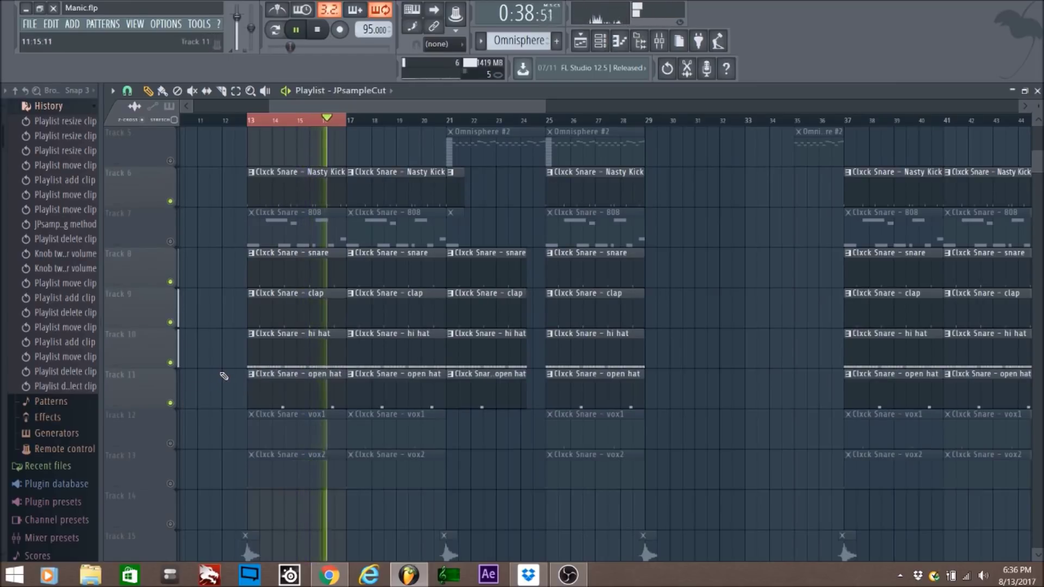
scroll(223, 376, up, 4)
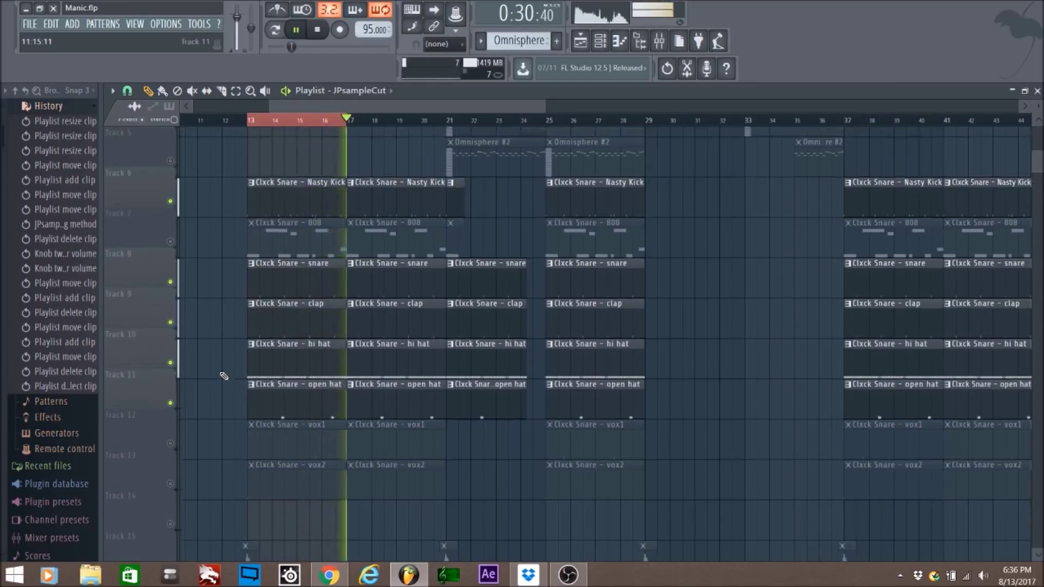
key(space)
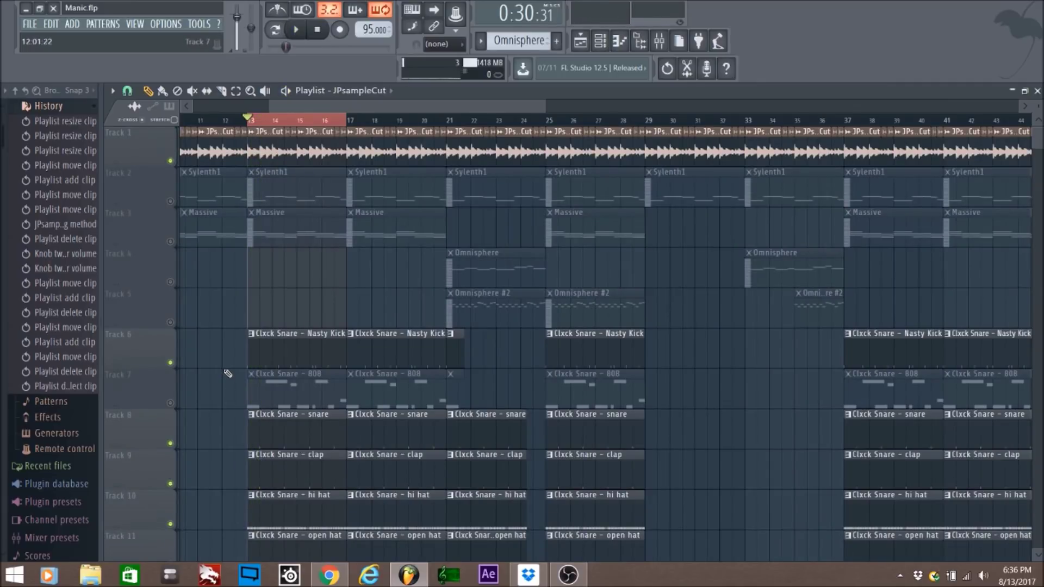
double_click(249, 371)
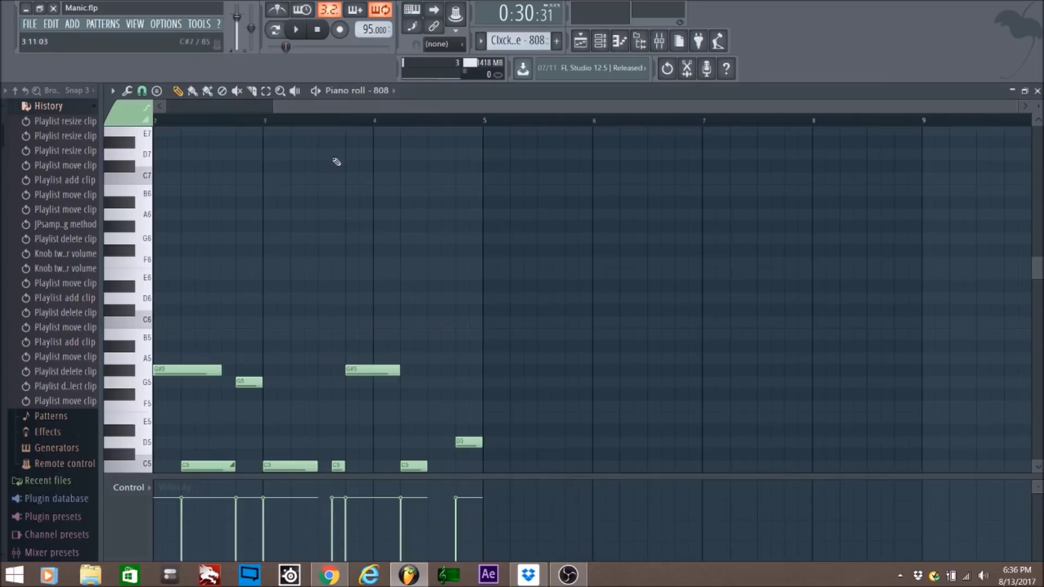
scroll(302, 152, down, 5)
scroll(370, 223, up, 3)
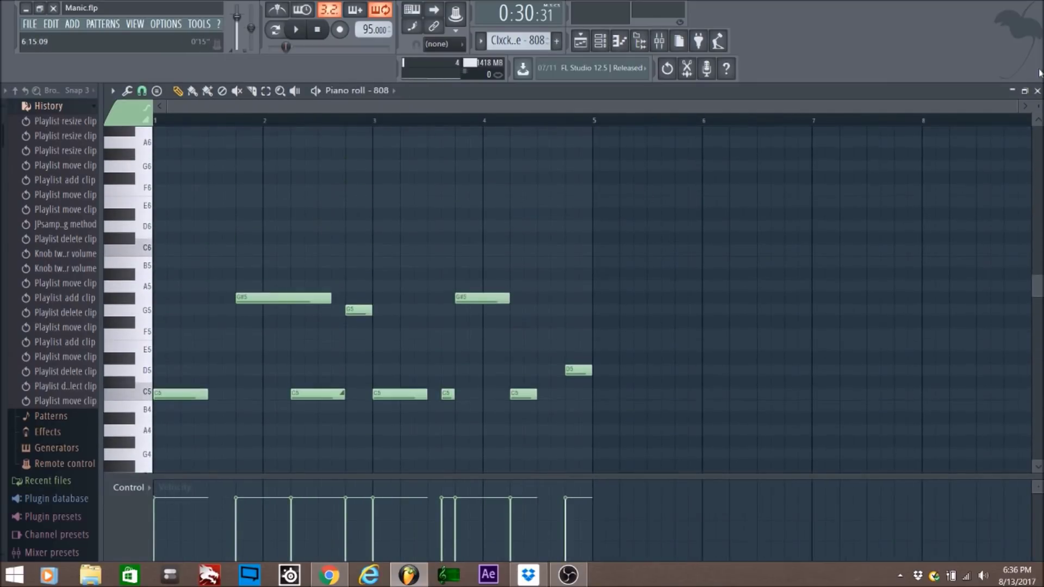
click(1037, 91)
click(600, 41)
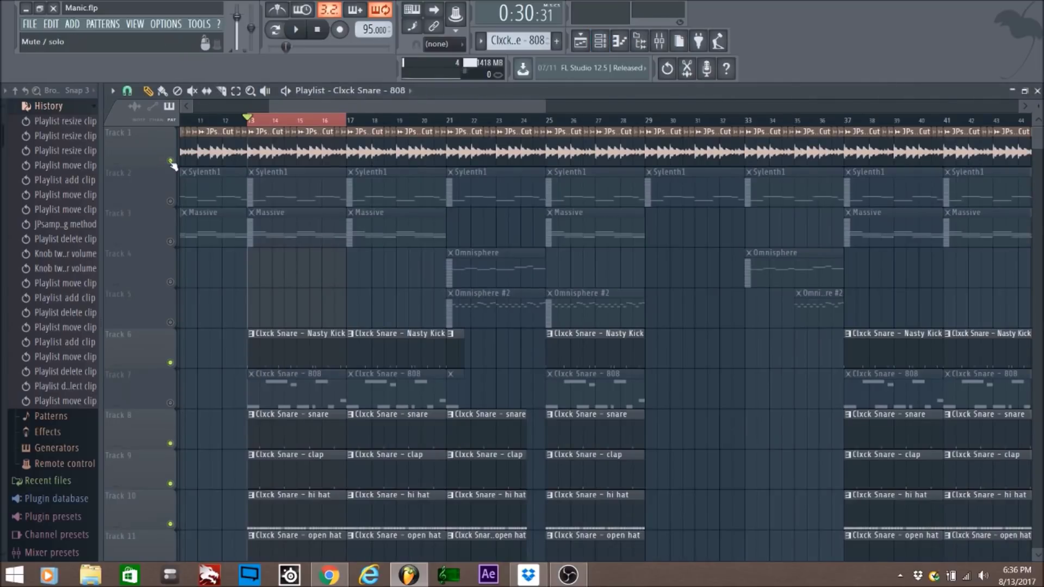
scroll(258, 121, up, 3)
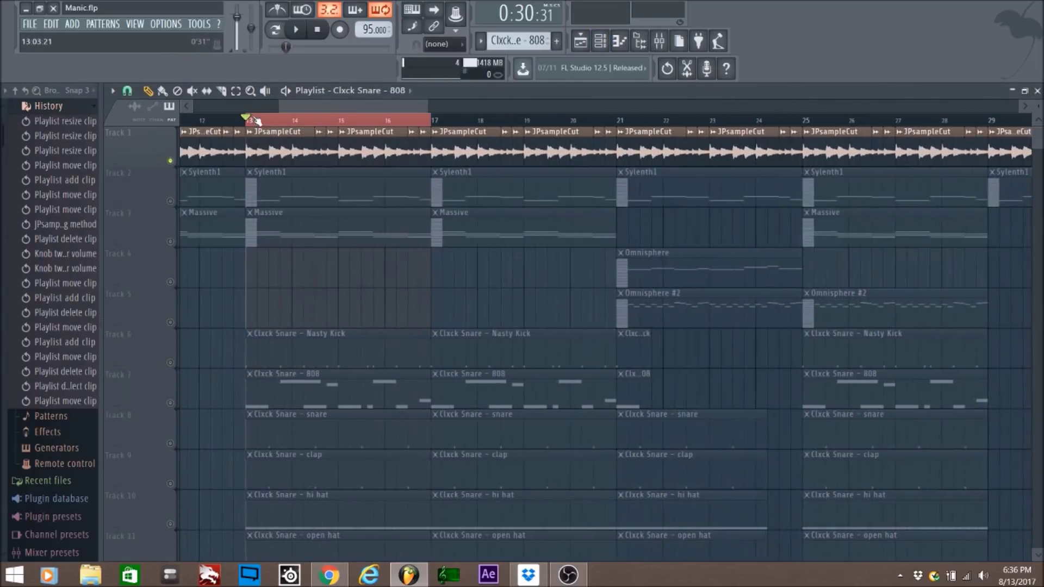
Step: Export the section as sample.mp3 on the Desktop with PDC trimming left off, and render it
click(23, 24)
mouse_move(65, 131)
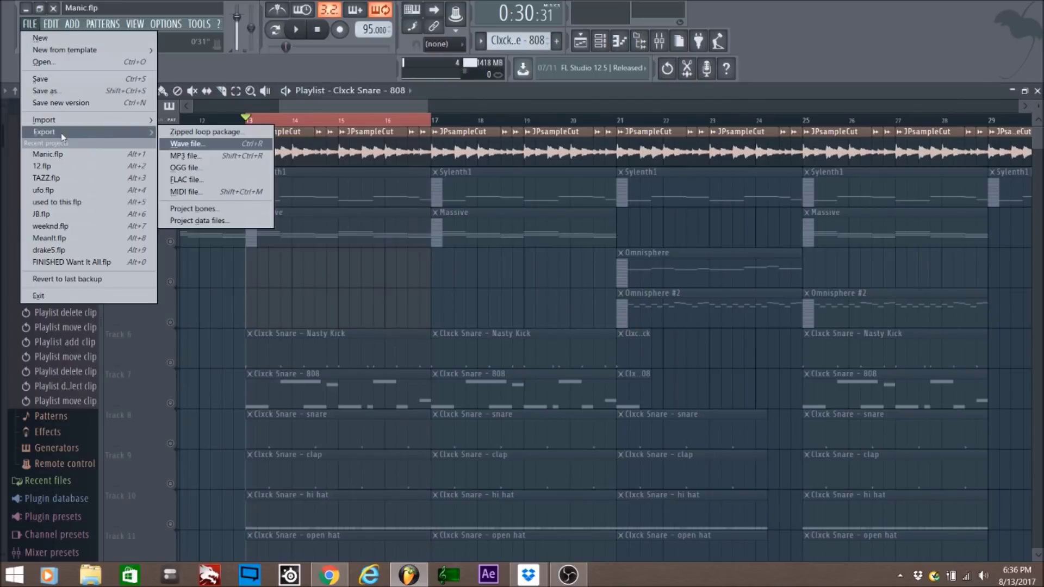
click(175, 157)
click(50, 269)
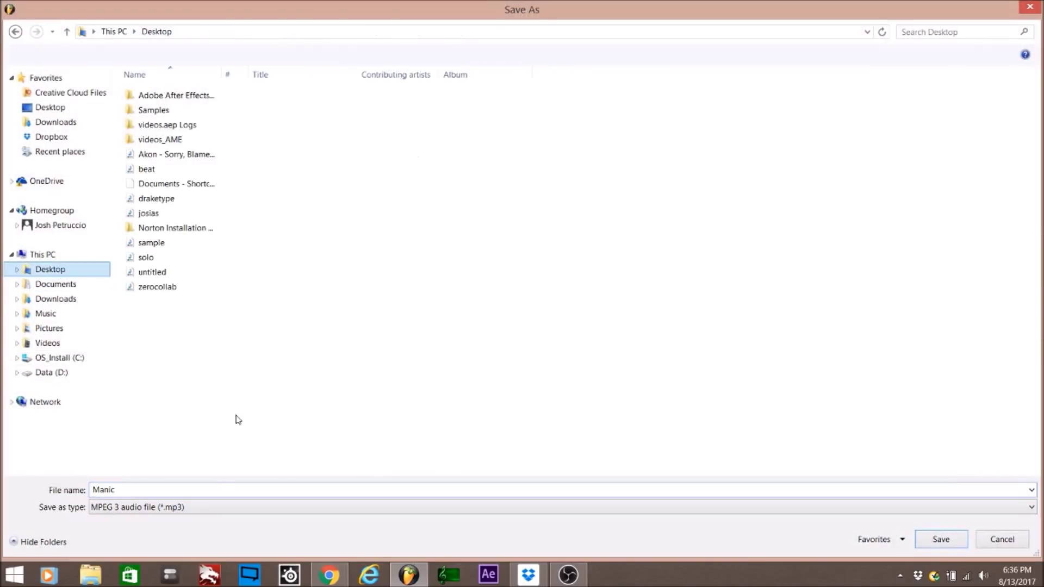
click(205, 486)
text(sample)
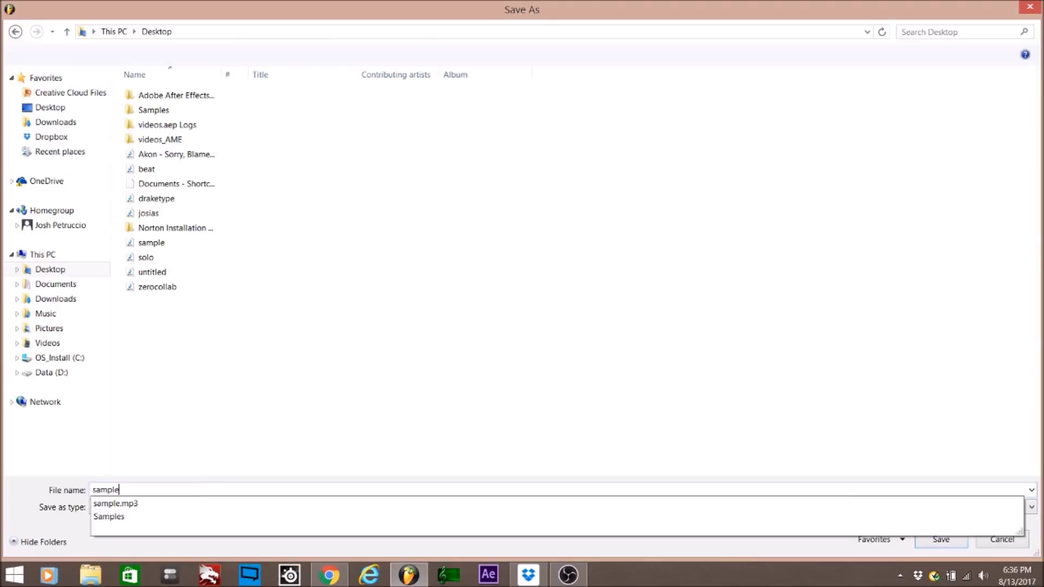
key(Return)
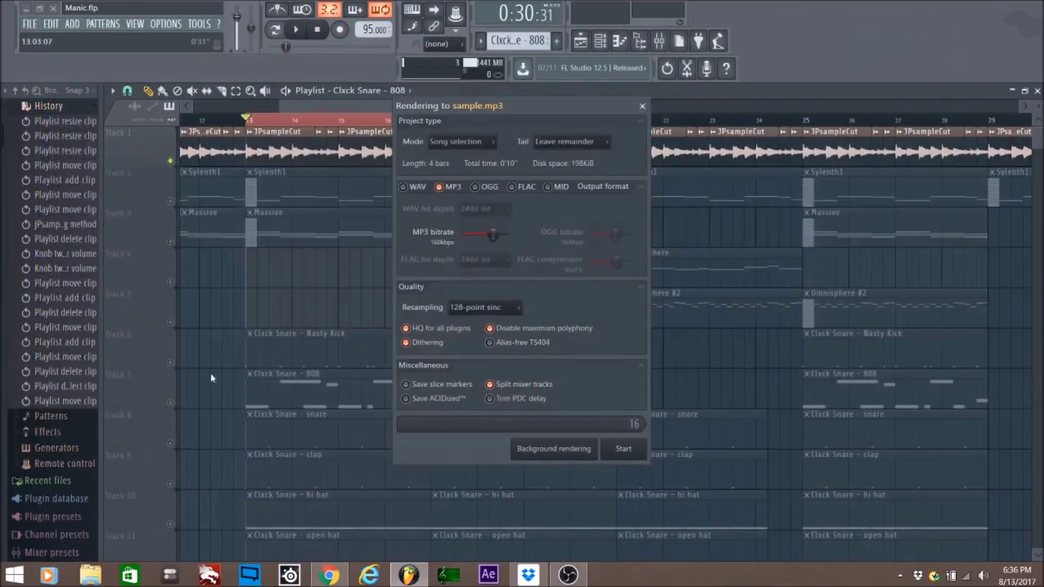
click(555, 399)
click(531, 399)
click(623, 448)
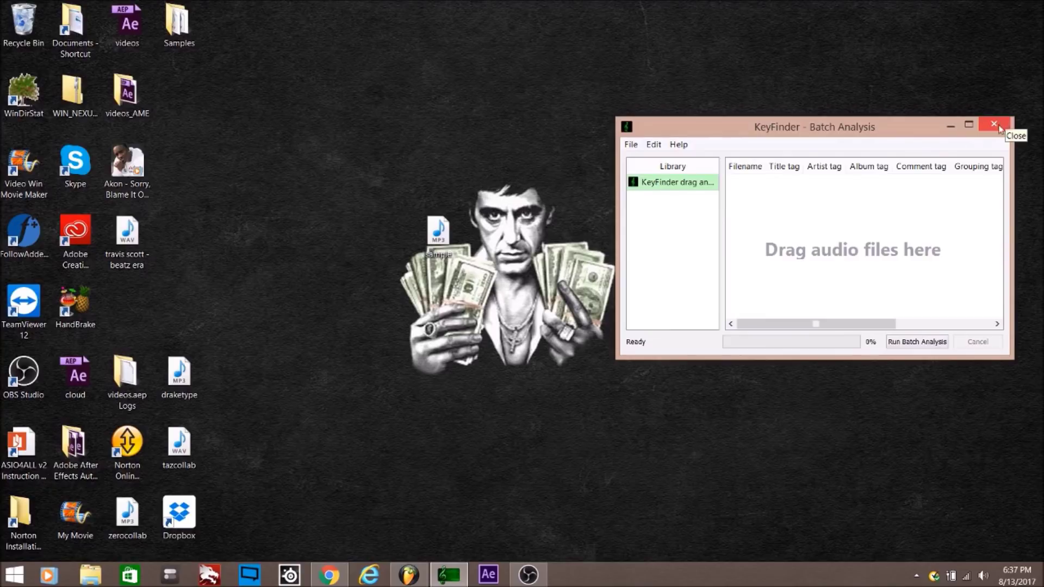
Step: Add sample.mp3 from the desktop to KeyFinder's batch analysis list
drag(438, 234, 918, 243)
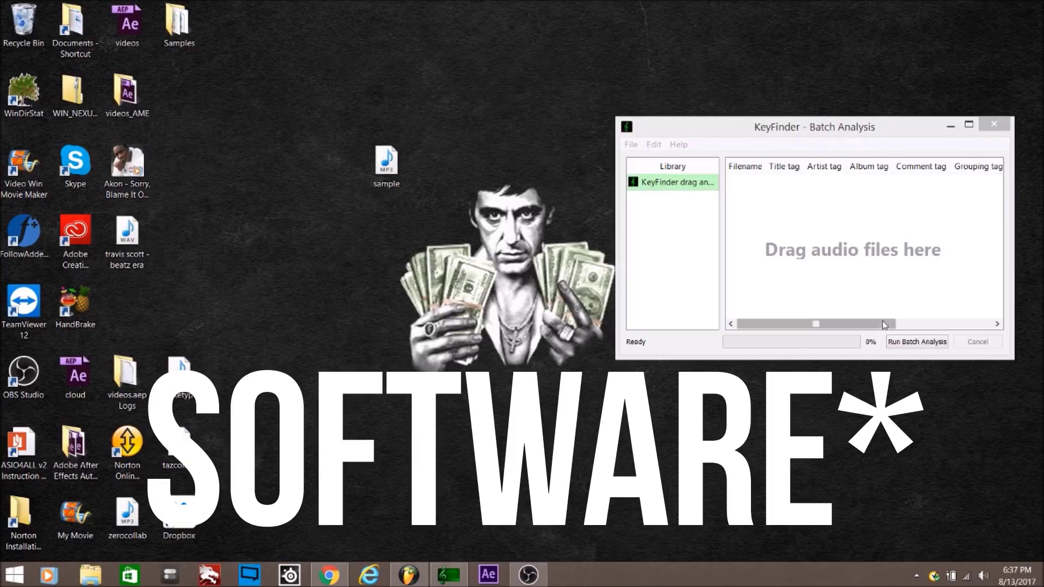
mouse_move(760, 325)
mouse_down()
mouse_move(813, 325)
mouse_move(760, 325)
mouse_up()
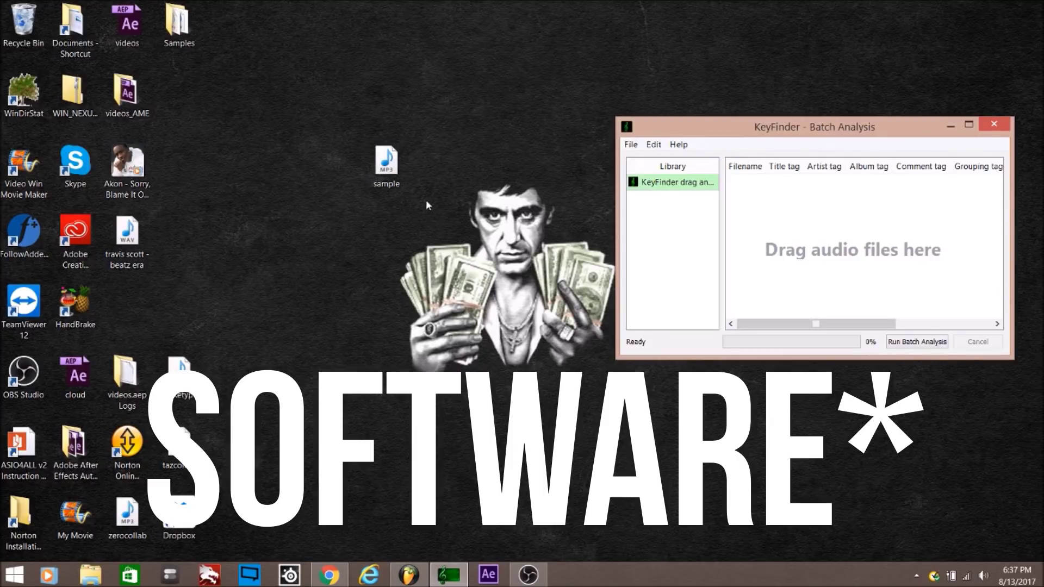
drag(393, 178, 939, 283)
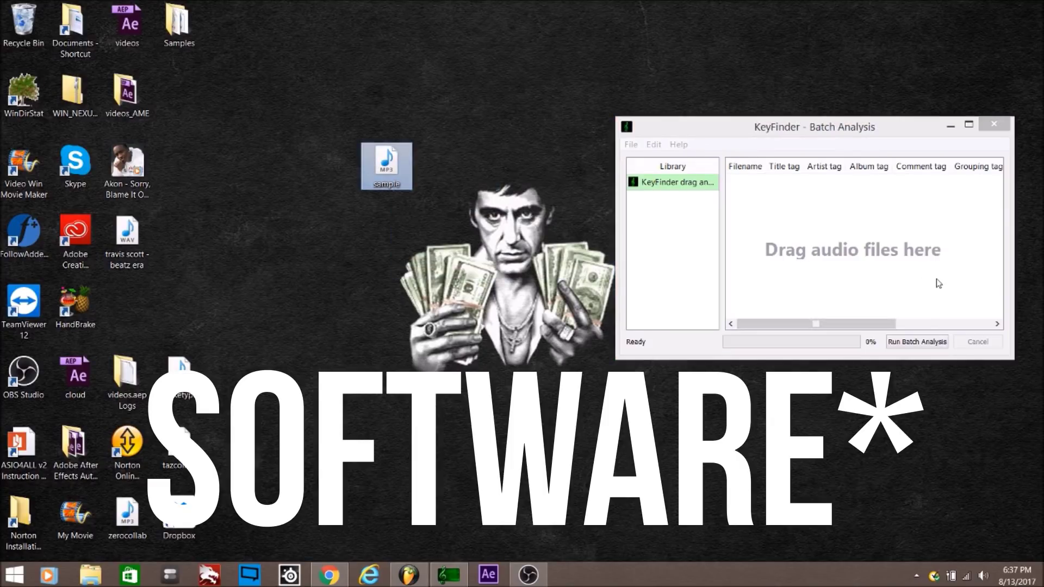
drag(386, 163, 892, 289)
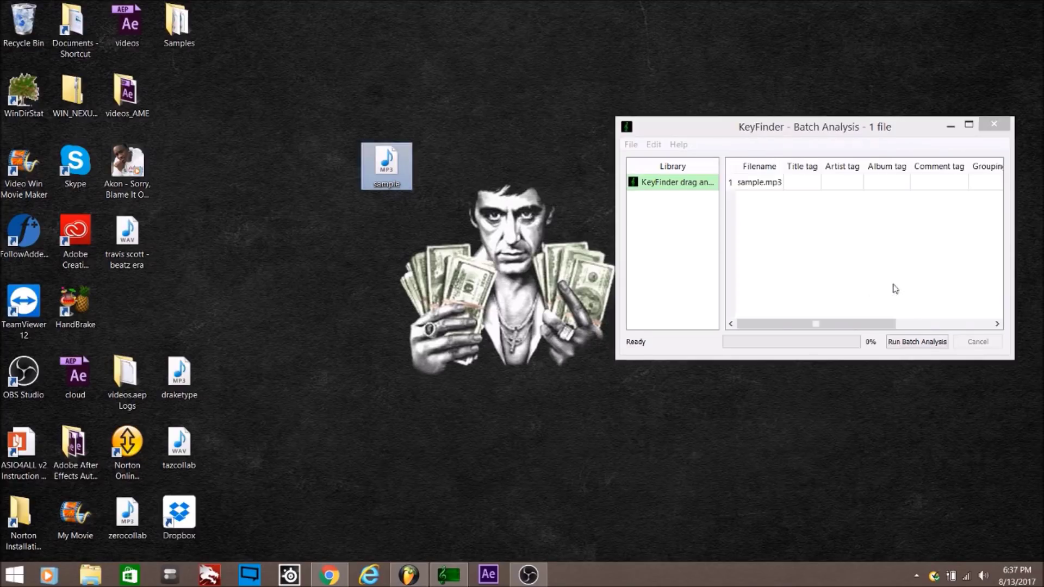
Step: Run the key analysis, read the detected key Cm, and return to FL Studio
click(917, 342)
drag(843, 325, 939, 325)
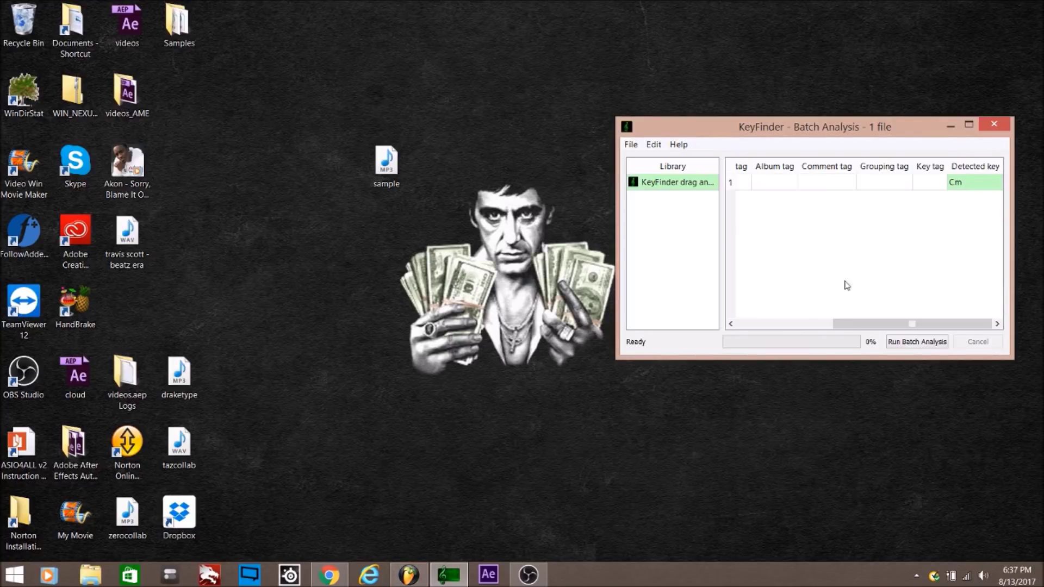
mouse_move(867, 325)
mouse_down()
mouse_move(769, 325)
mouse_move(866, 325)
mouse_up()
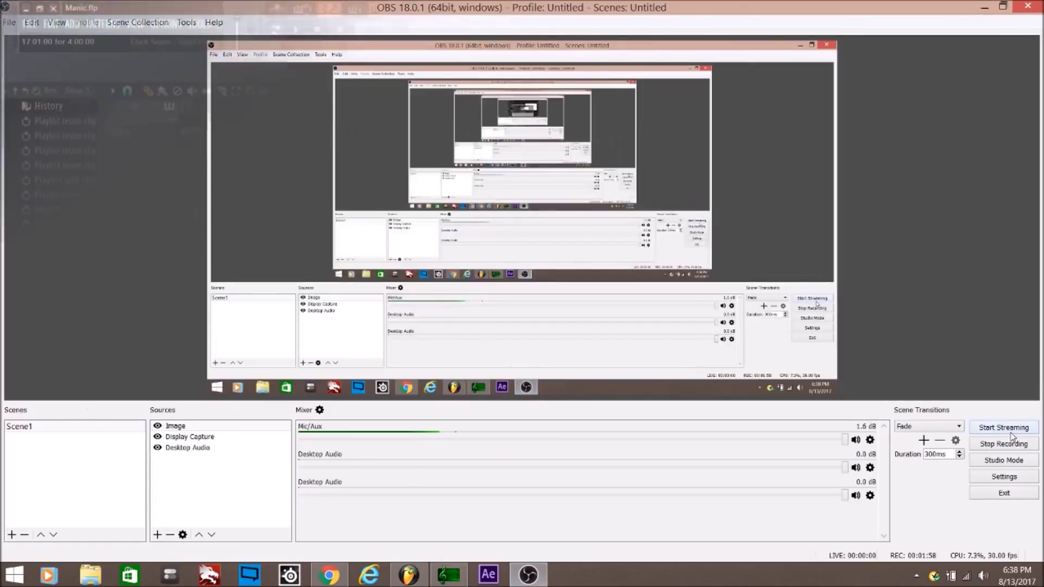
click(408, 576)
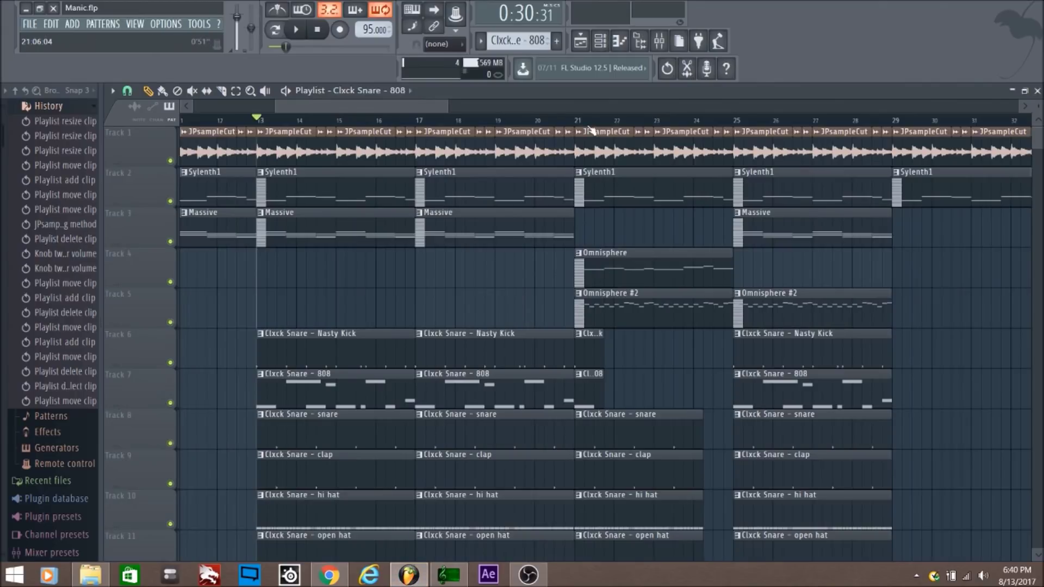
Step: Open the Sampler channel's piano roll from the channel rack
double_click(590, 131)
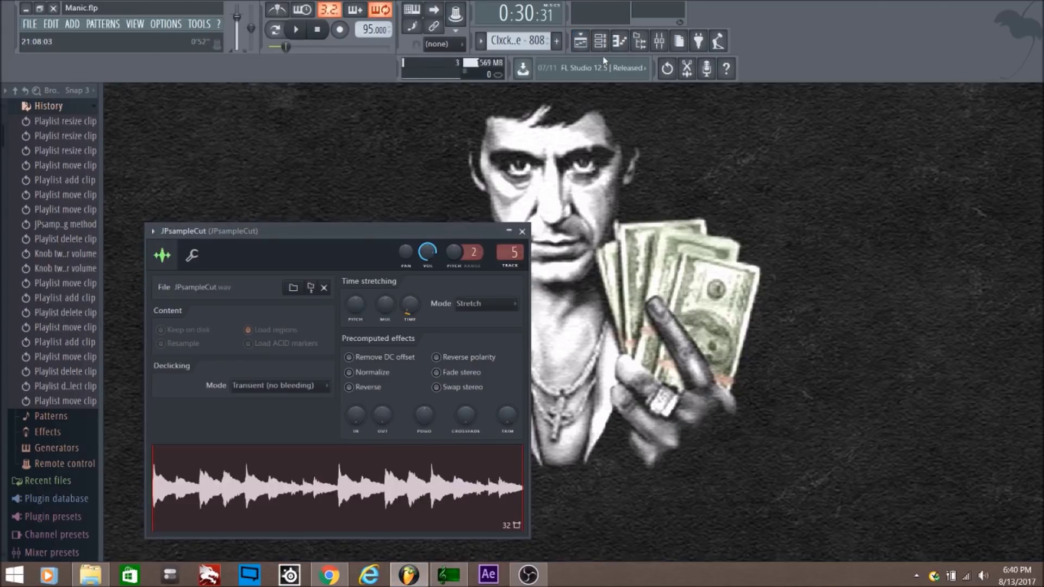
click(580, 41)
click(600, 40)
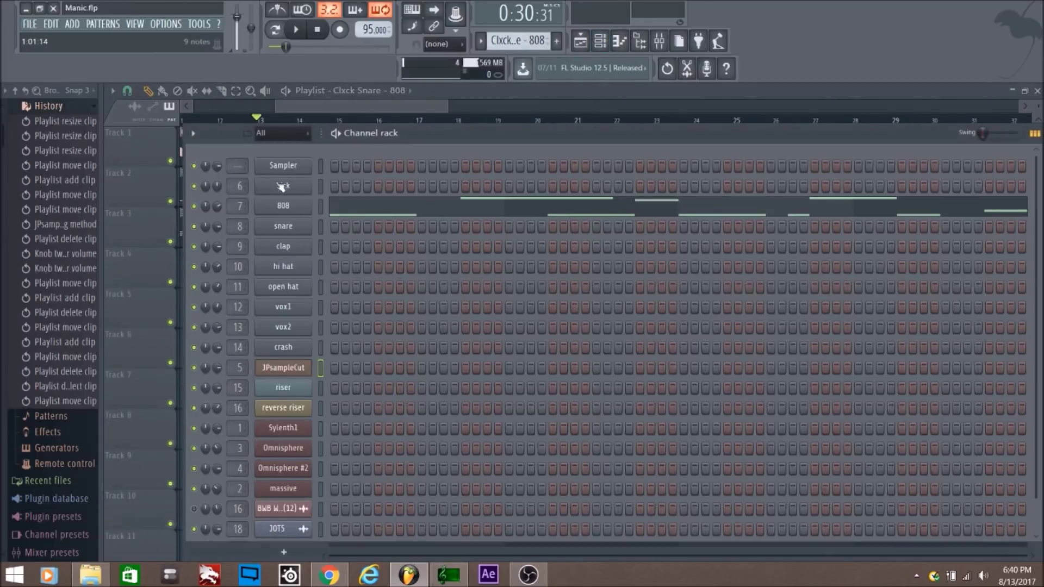
right_click(283, 165)
click(340, 165)
Step: Load the 'cm' scale score and stretch its notes out to bar 5
scroll(357, 125, down, 2)
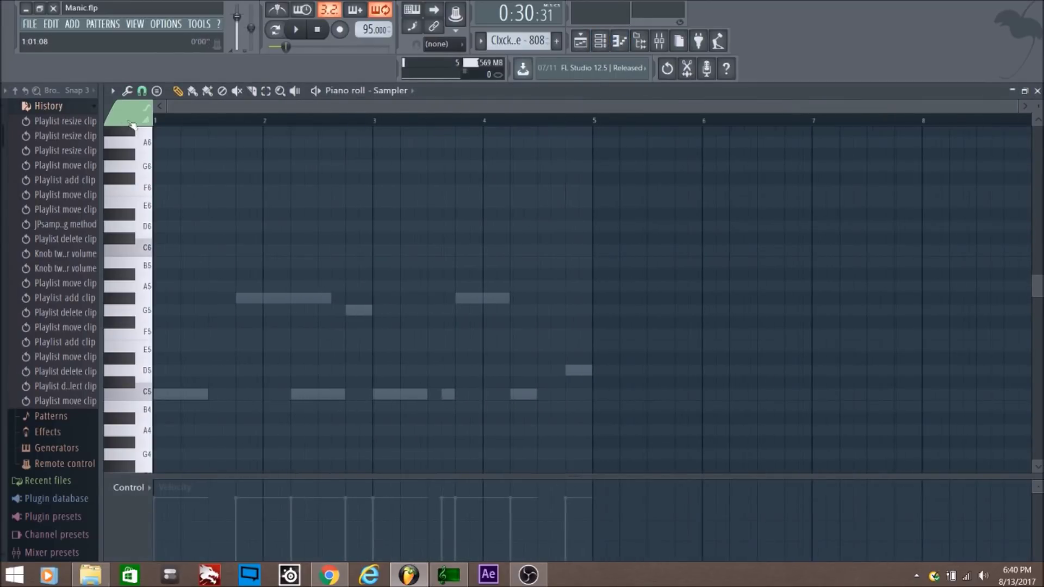
click(112, 91)
mouse_move(125, 107)
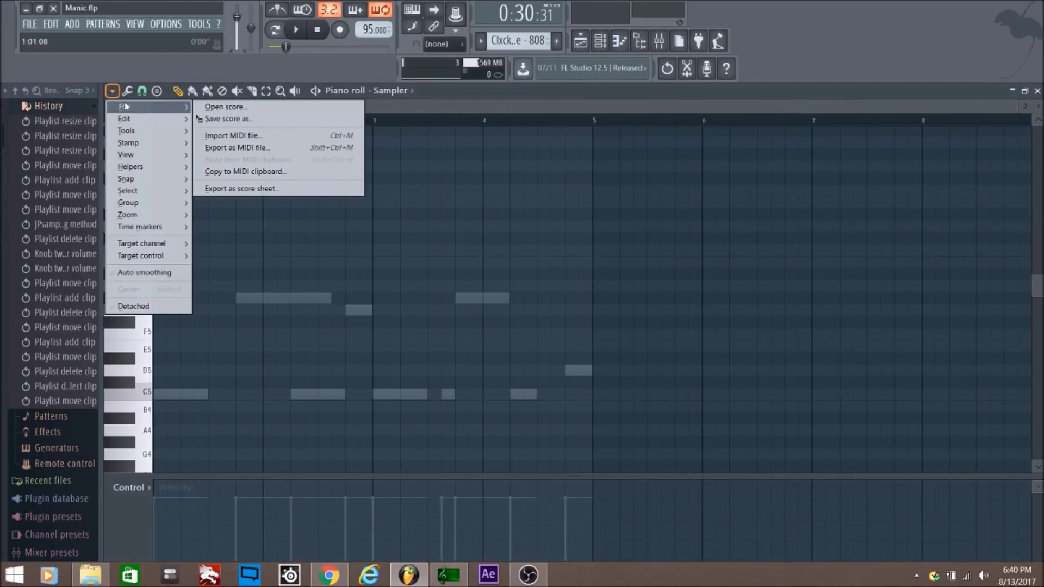
click(227, 106)
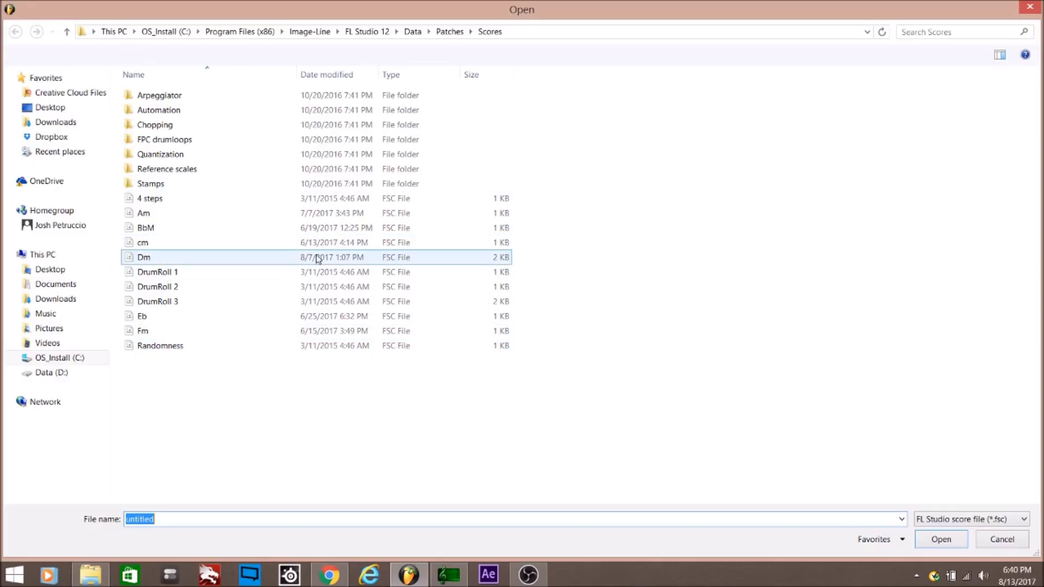
double_click(227, 245)
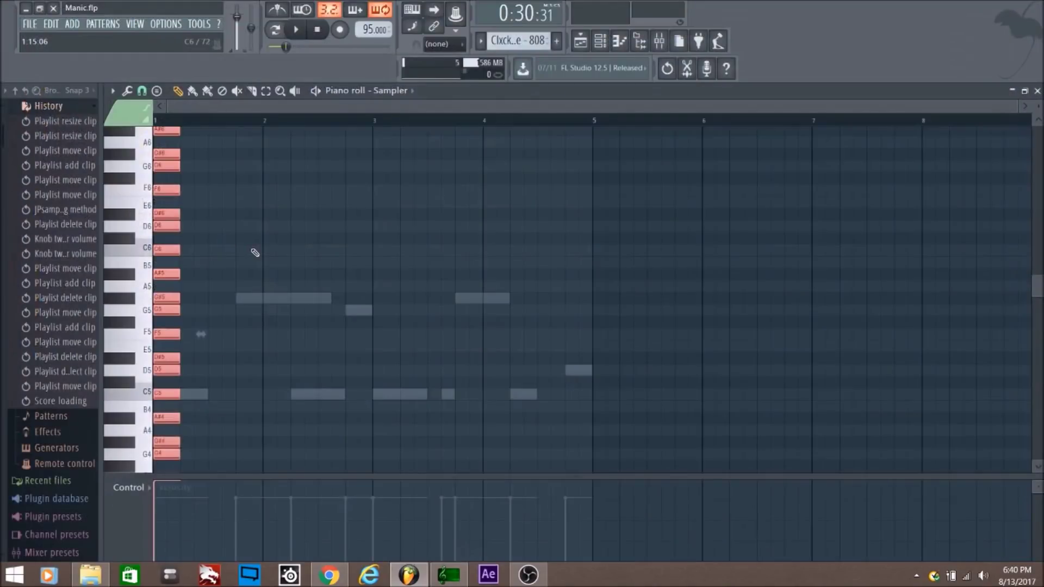
drag(182, 301, 618, 298)
key(ctrl+d)
scroll(630, 298, up, 4)
scroll(629, 299, down, 4)
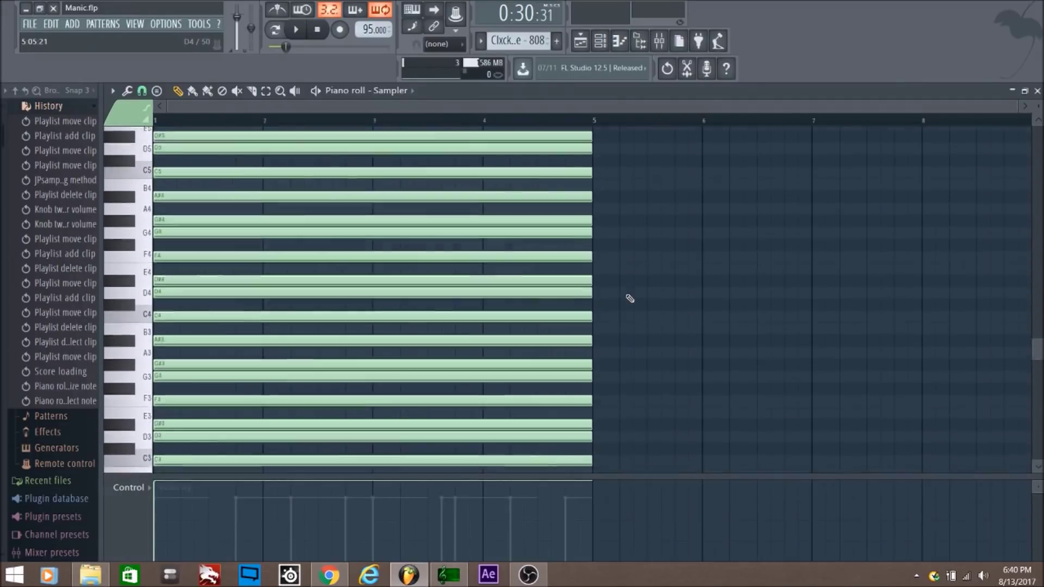
scroll(630, 298, up, 3)
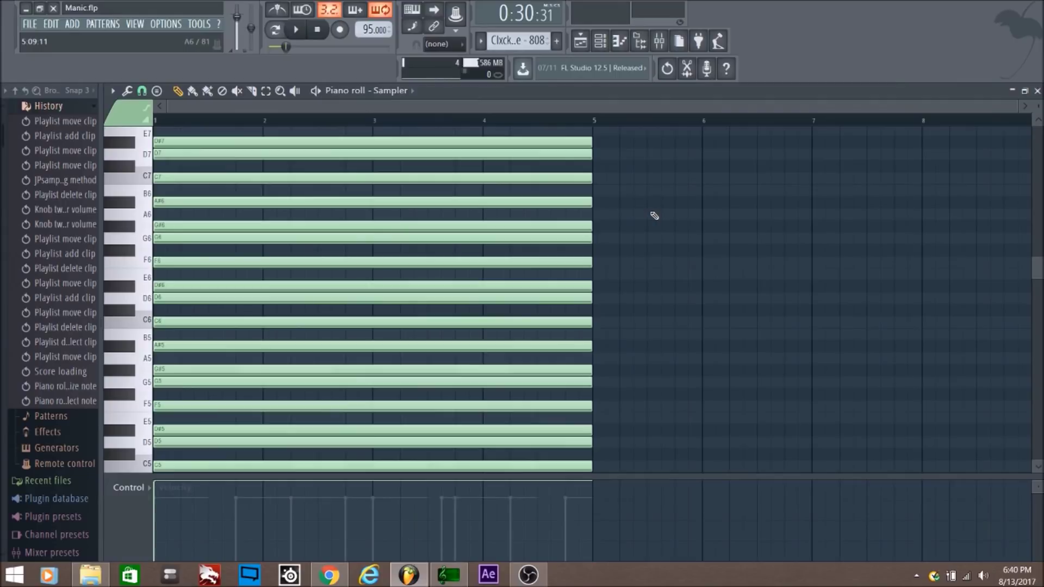
scroll(646, 247, down, 4)
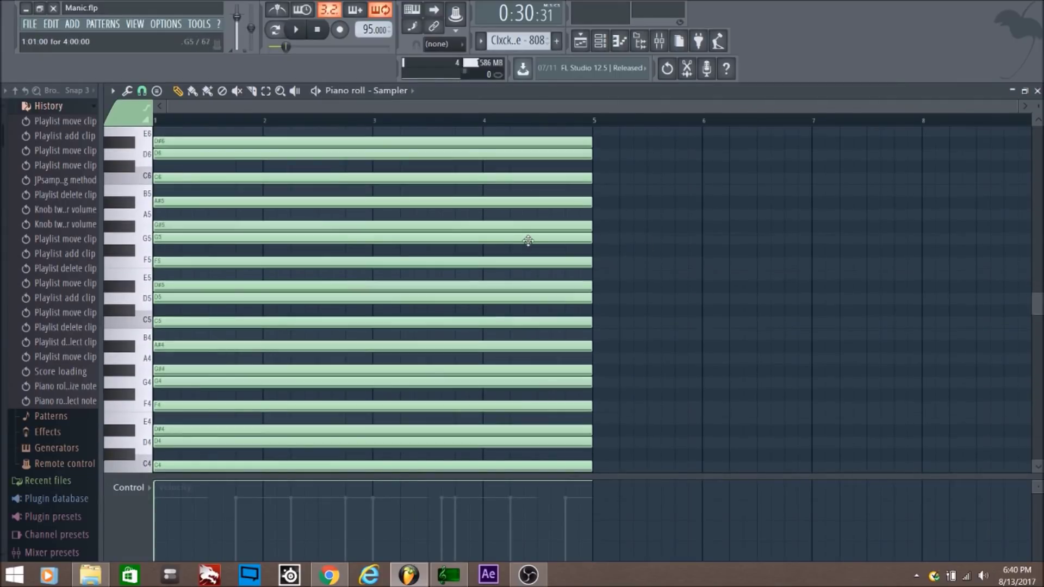
Step: Close the Sampler editor and audition the 808 pattern's notes
click(1037, 92)
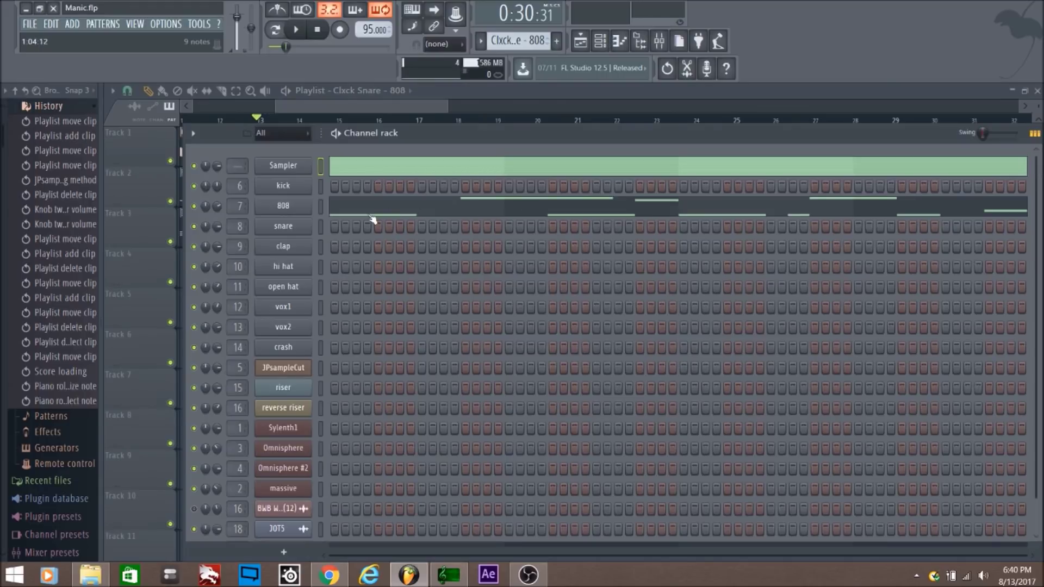
click(371, 216)
scroll(332, 123, down, 2)
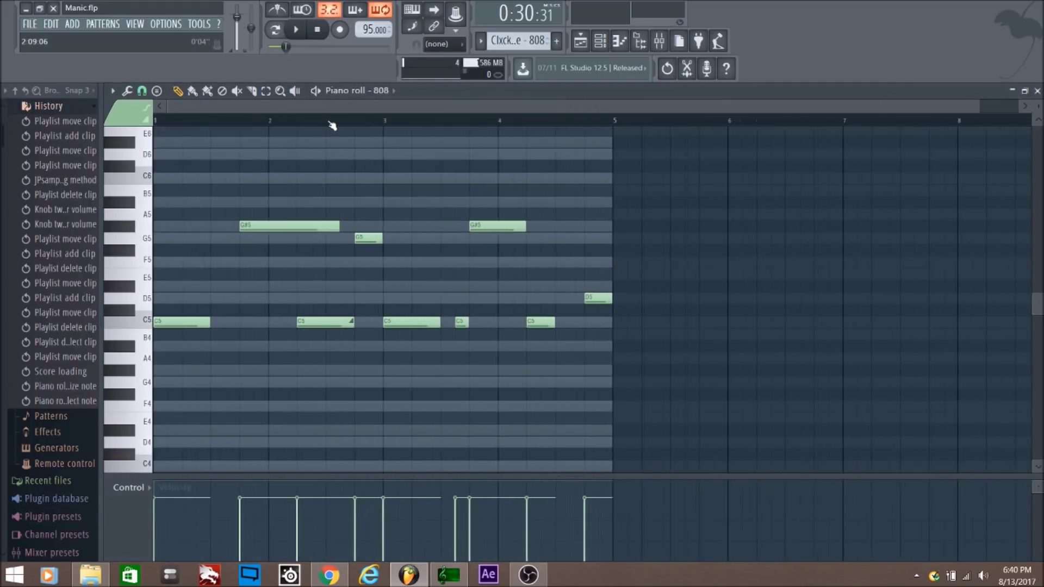
key(space)
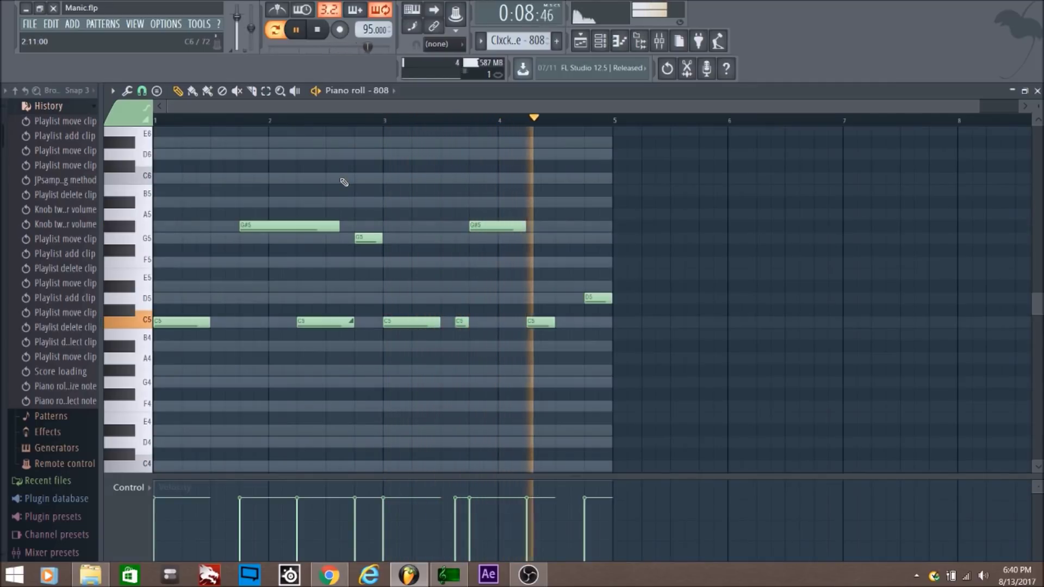
key(space)
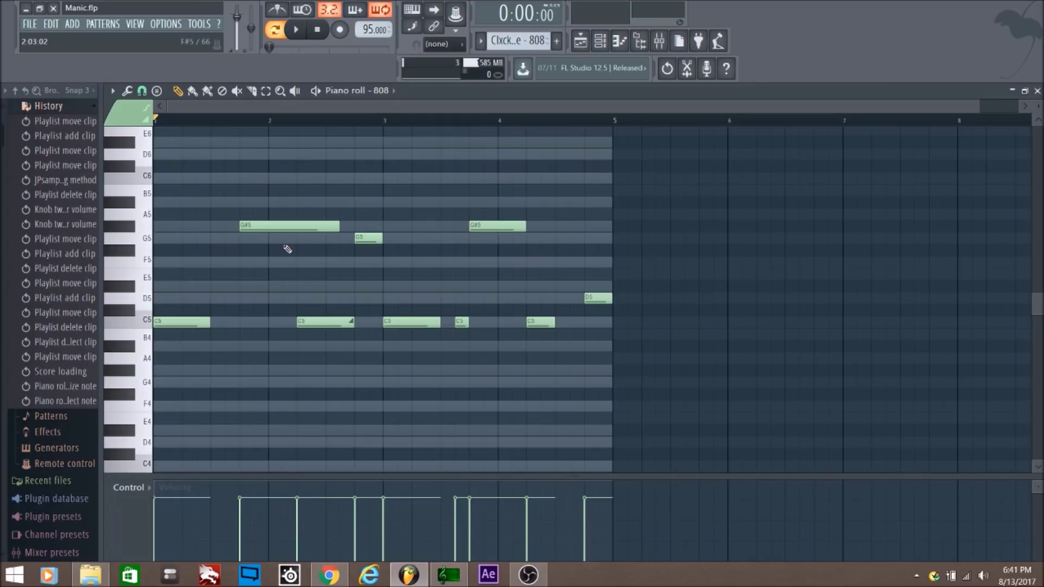
Step: Switch to song mode and play the arrangement from bar 13 in the playlist
key(l)
key(F5)
key(space)
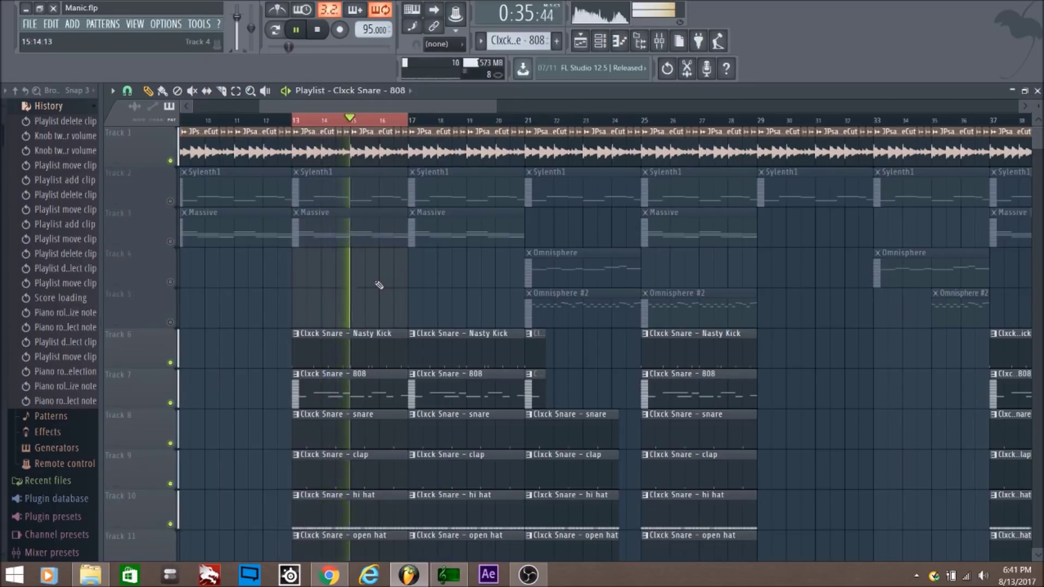
key(space)
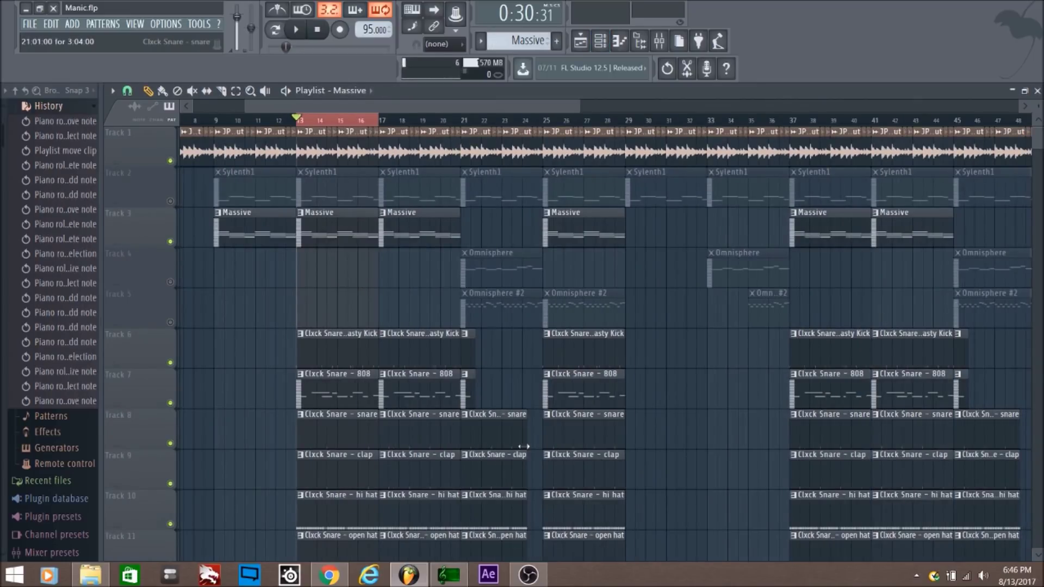
Step: Open the massive channel's piano roll, audition the melody, and delete its bar-1 G5 note
key(F6)
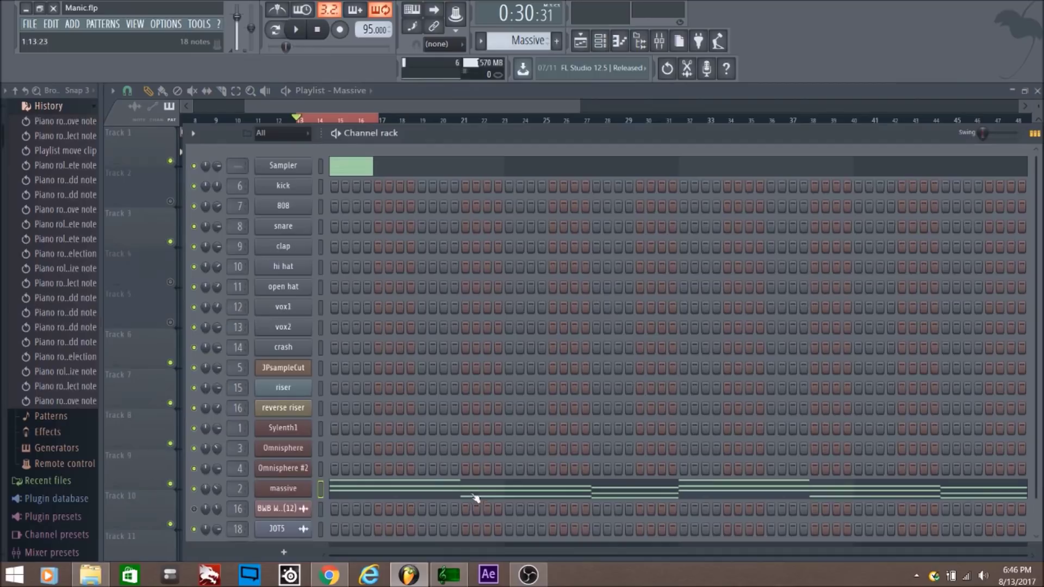
click(469, 486)
scroll(358, 125, down, 5)
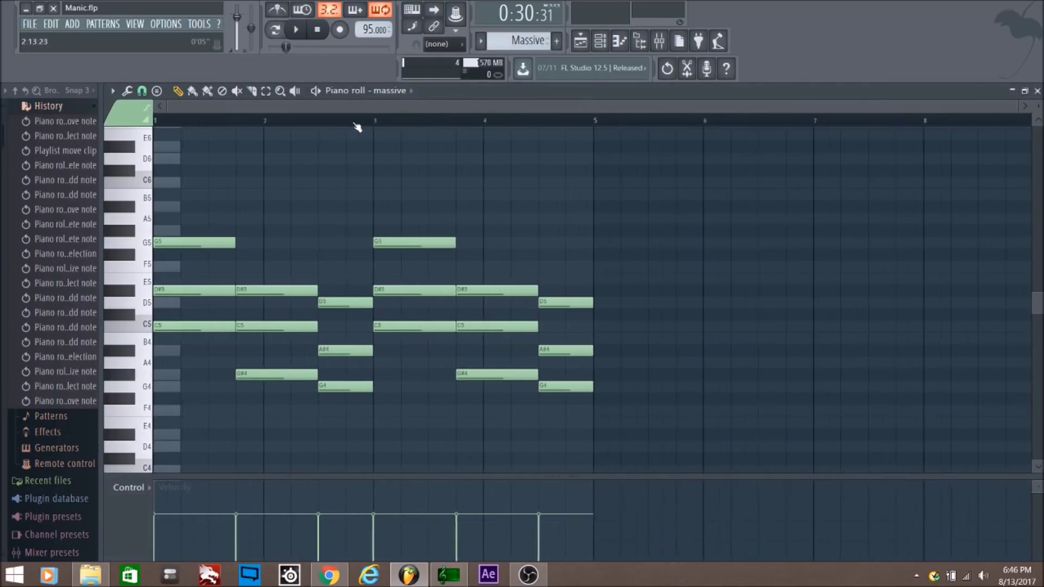
key(space)
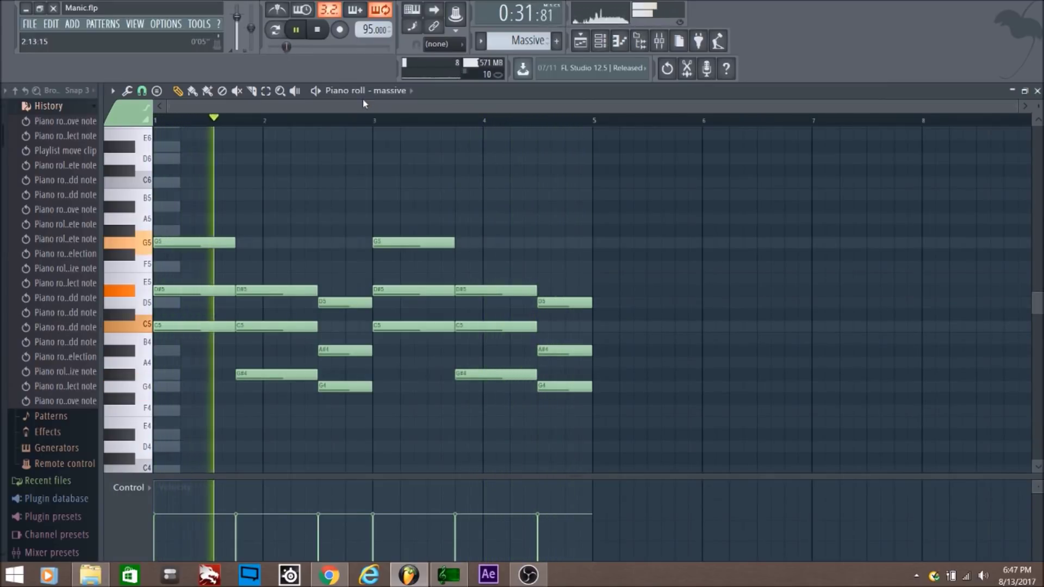
key(space)
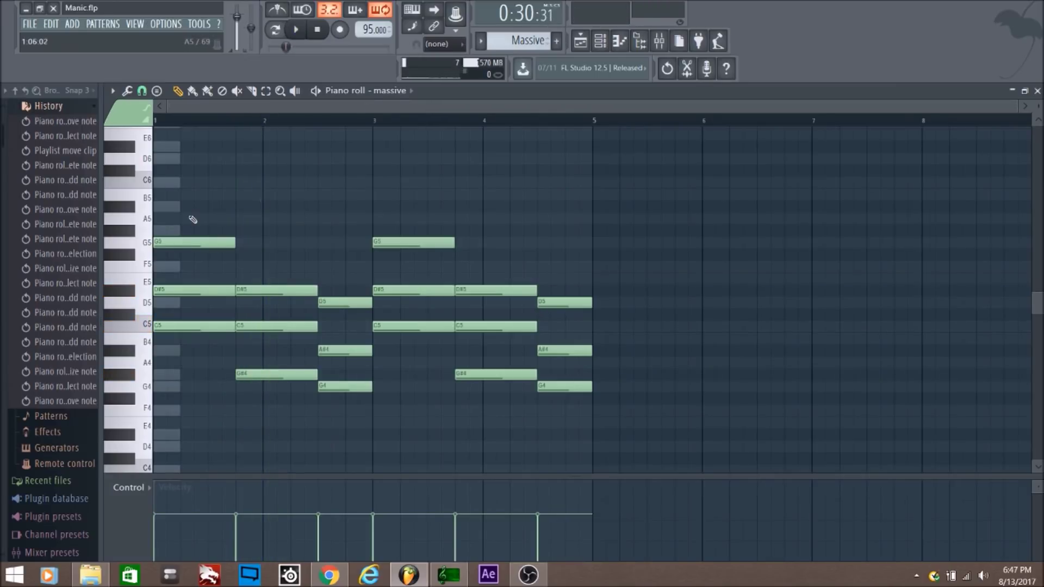
right_click(192, 243)
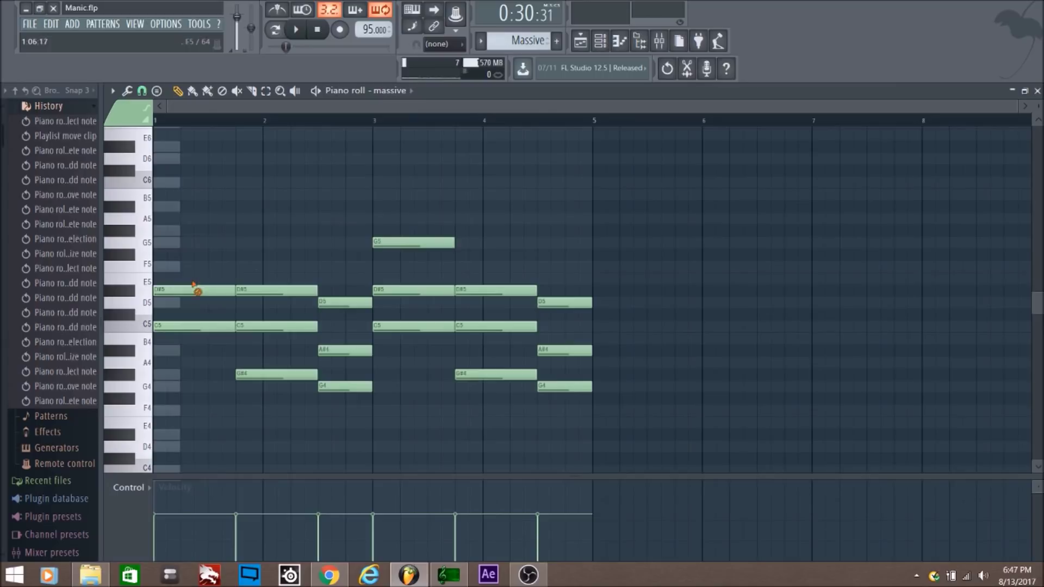
Step: Delete the bar-1 D#5, the next D#5 and C5, and the bar-2.5 D5, then preview
right_click(195, 289)
right_click(280, 290)
right_click(280, 325)
right_click(348, 302)
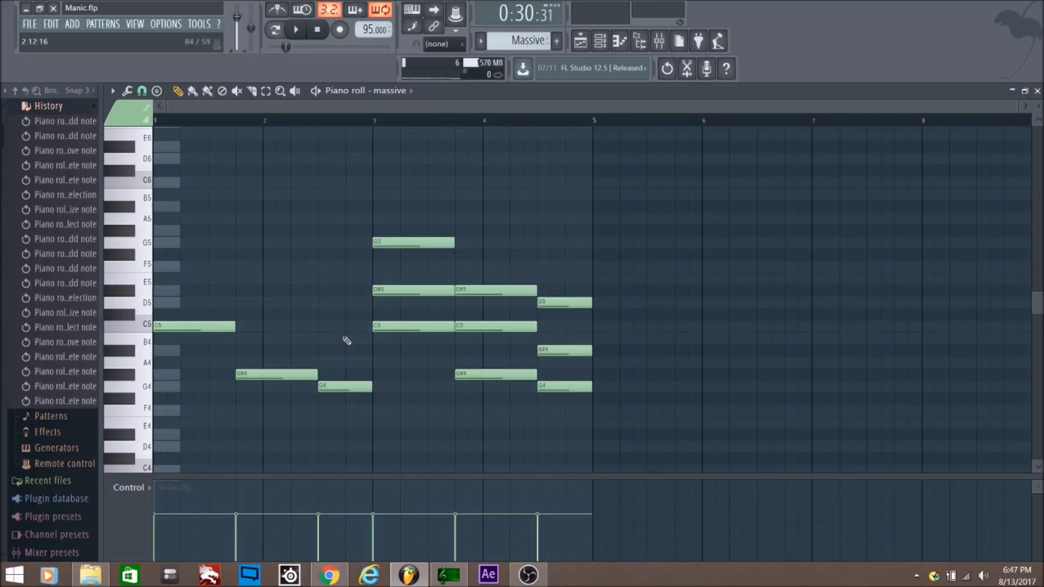
key(space)
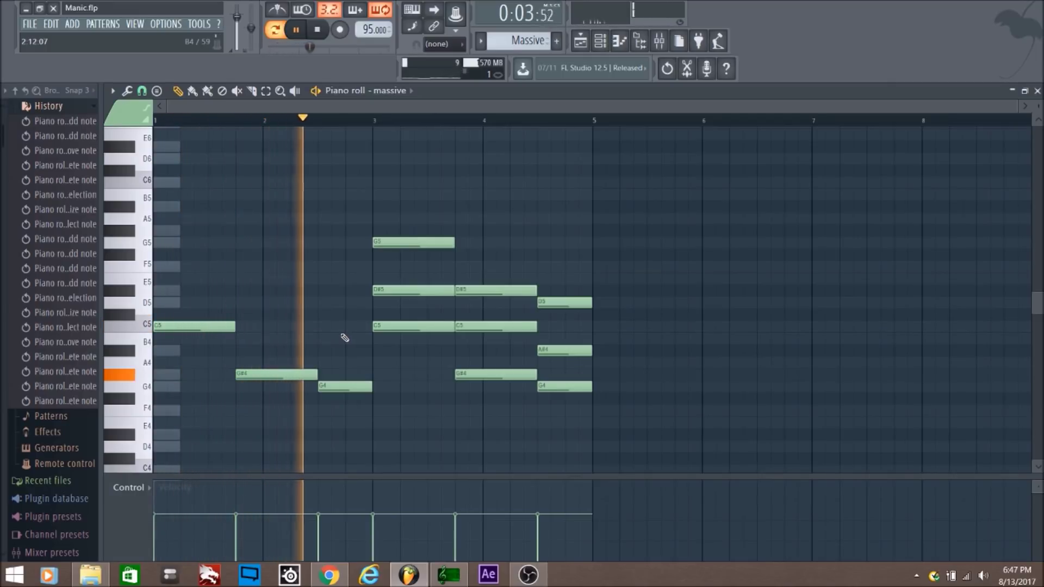
key(space)
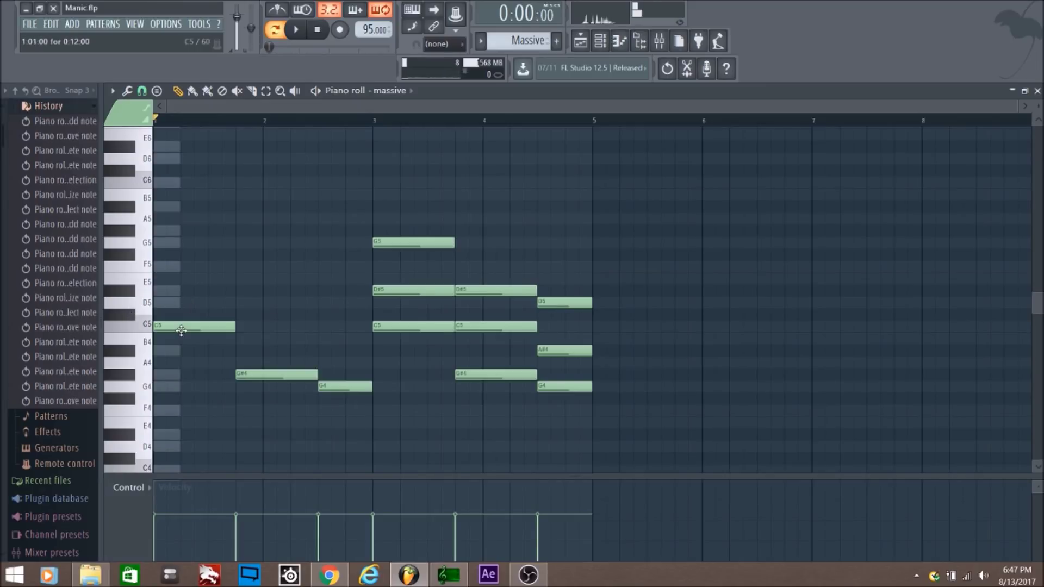
Step: Redraw D#5 and G5 at bar 1, a late-bar-1 C5/D#5 pair, and C5 at bar 2.5
click(157, 290)
click(159, 242)
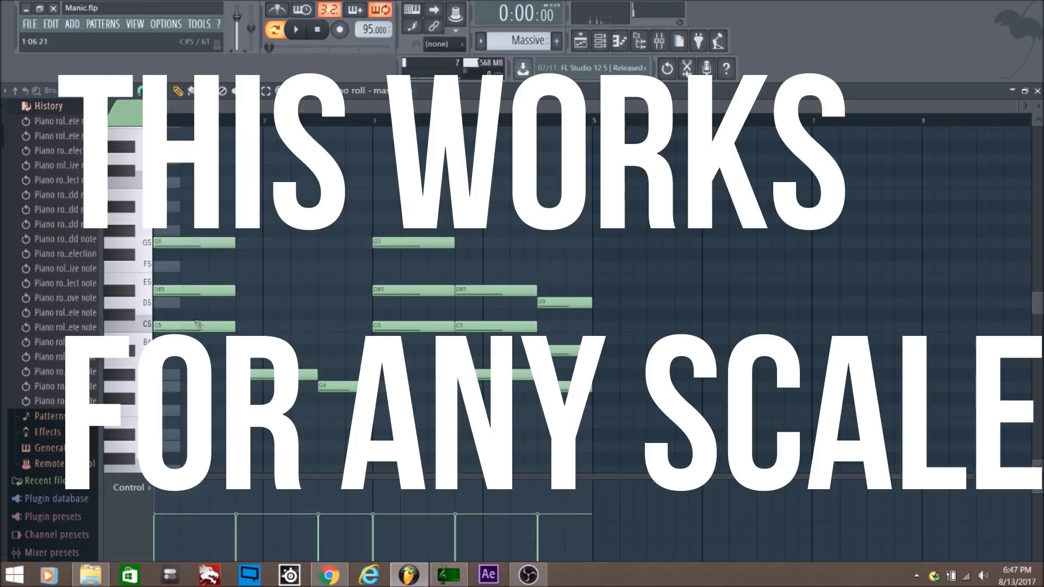
click(240, 326)
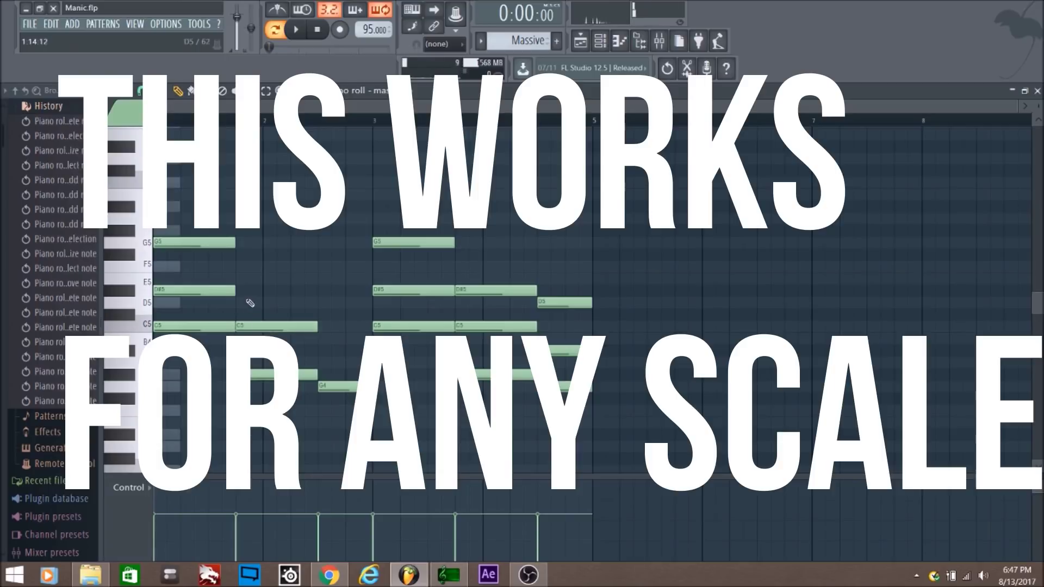
click(239, 291)
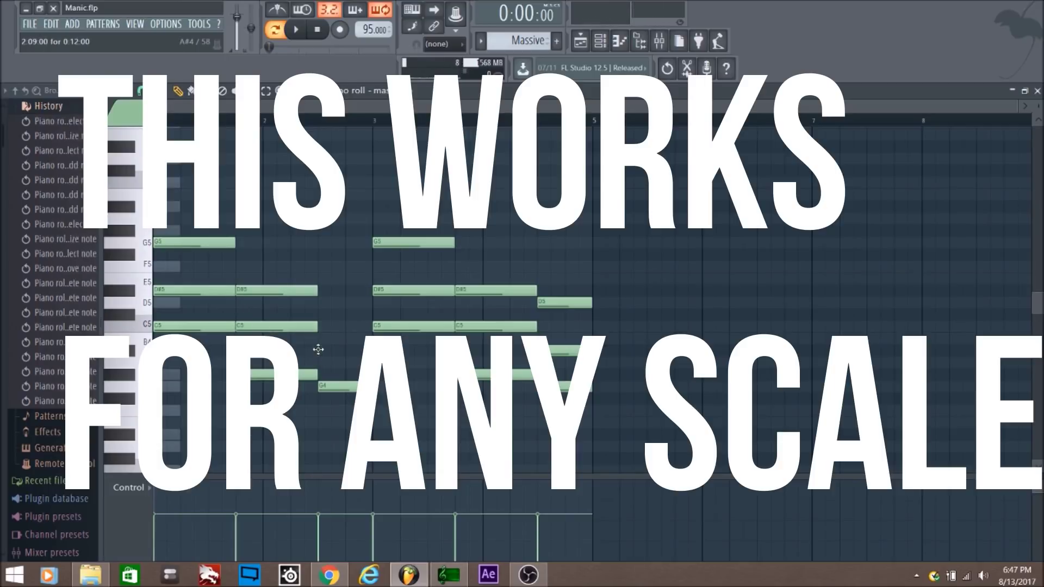
click(333, 326)
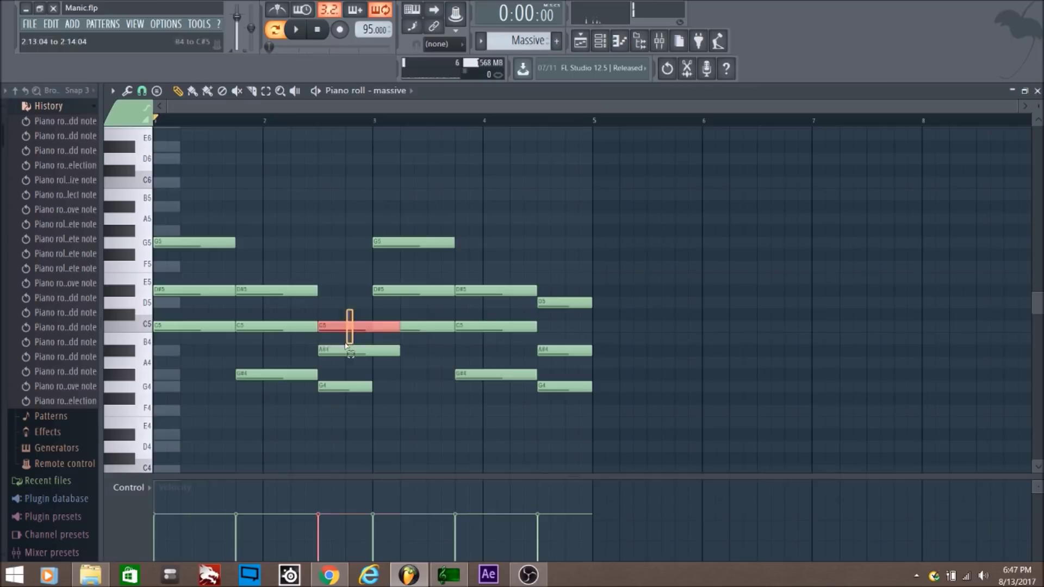
click(392, 362)
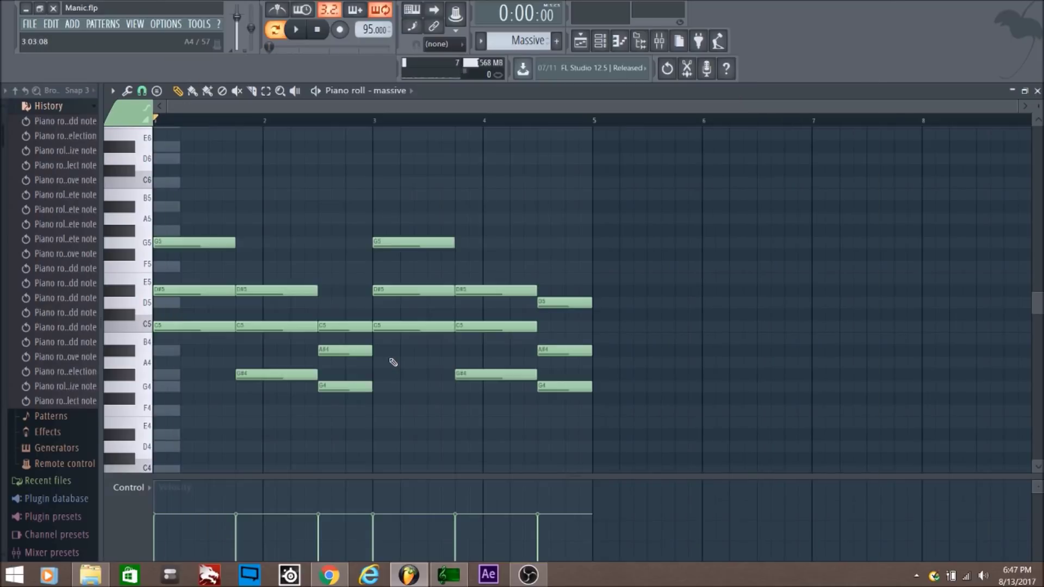
key(space)
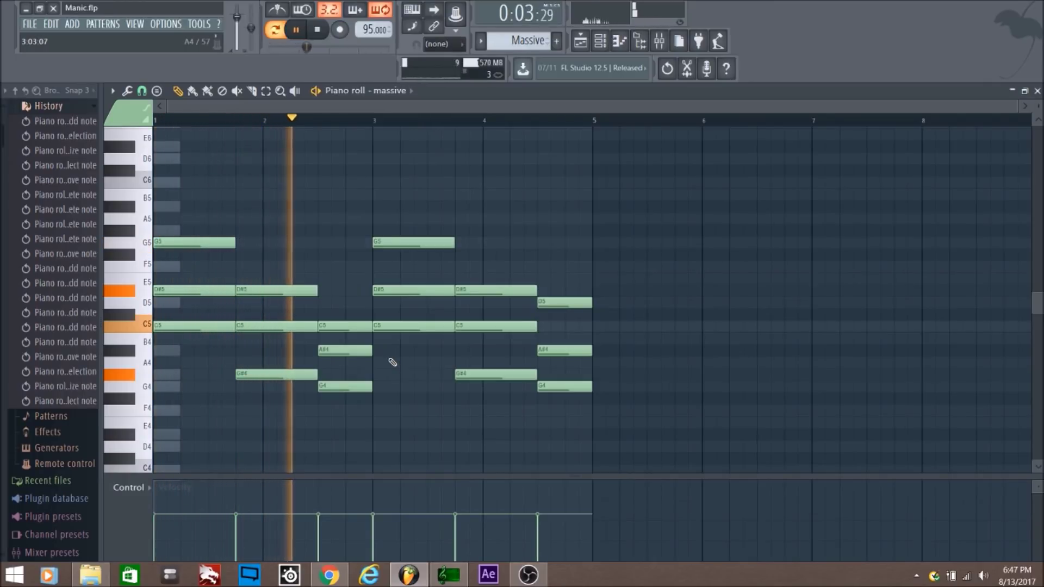
key(space)
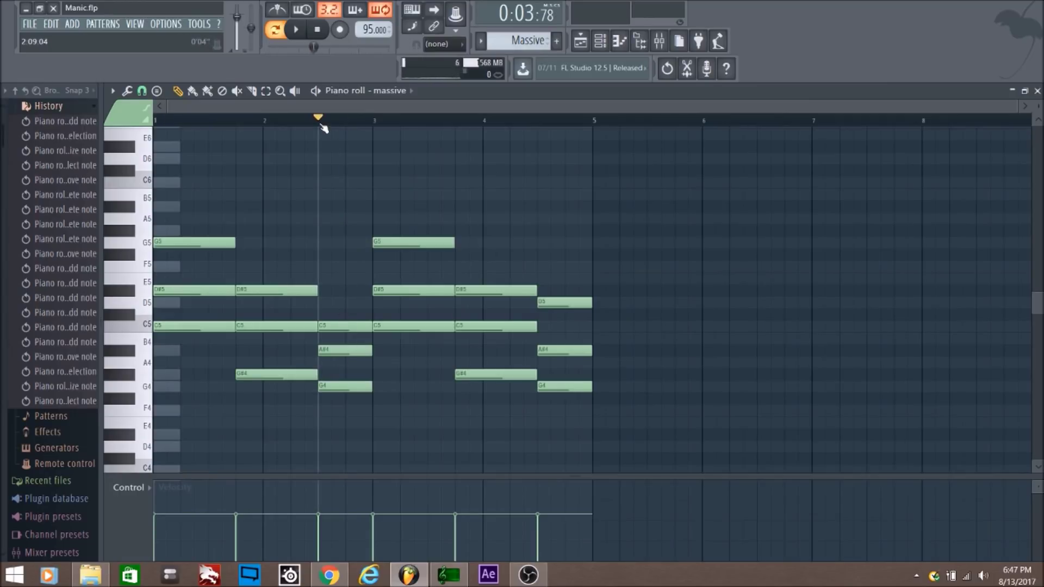
Step: Raise the bar-2.5 C5 note to D5 and audition the melody
key(space)
key(space)
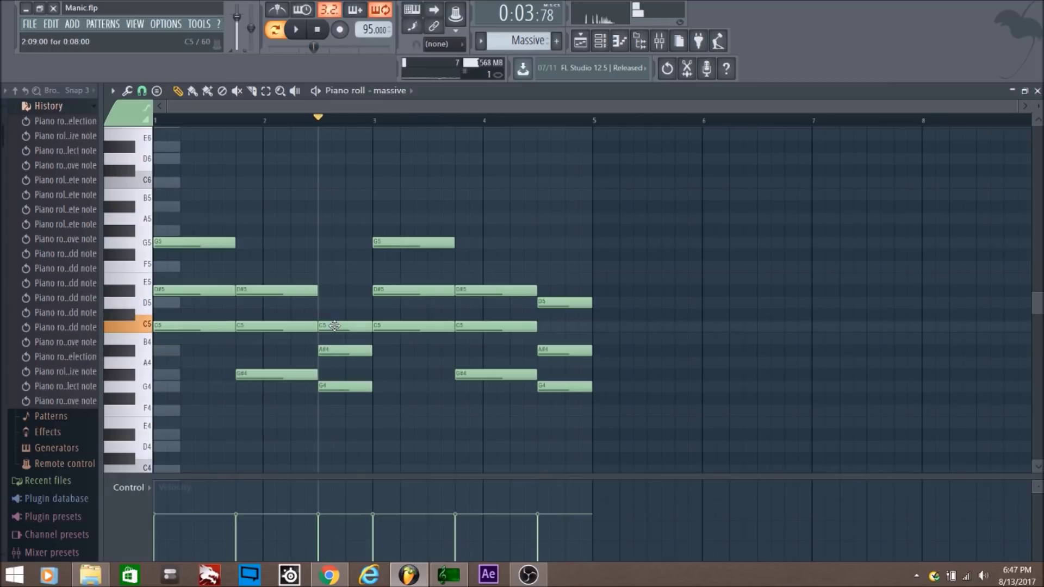
drag(334, 326, 337, 301)
key(space)
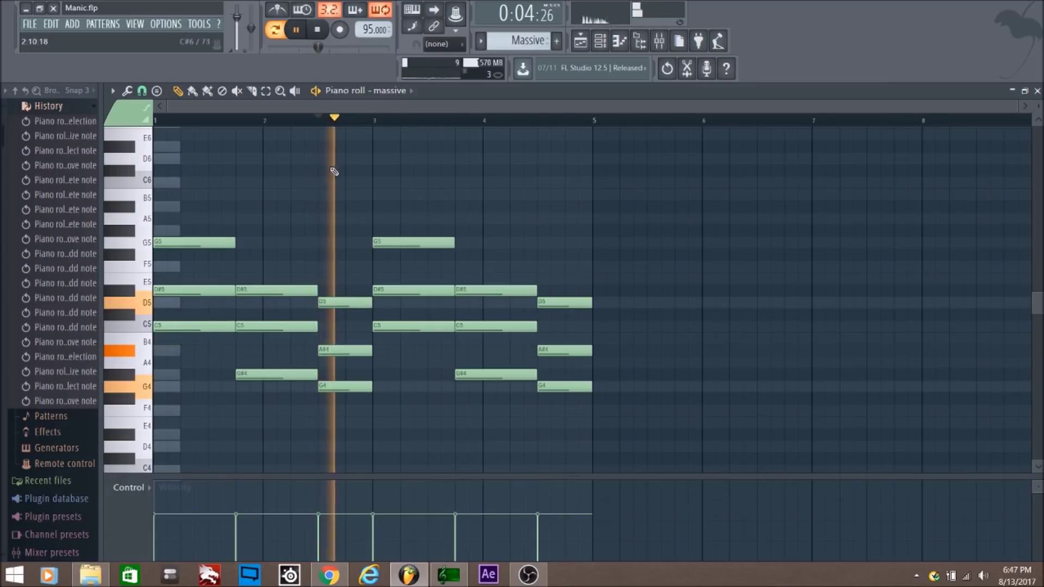
key(space)
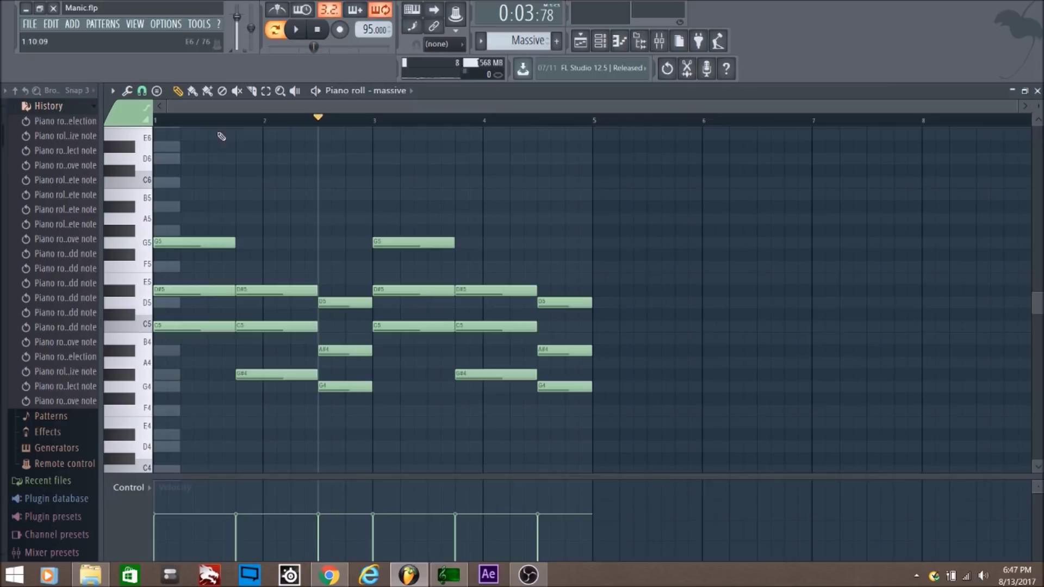
key(space)
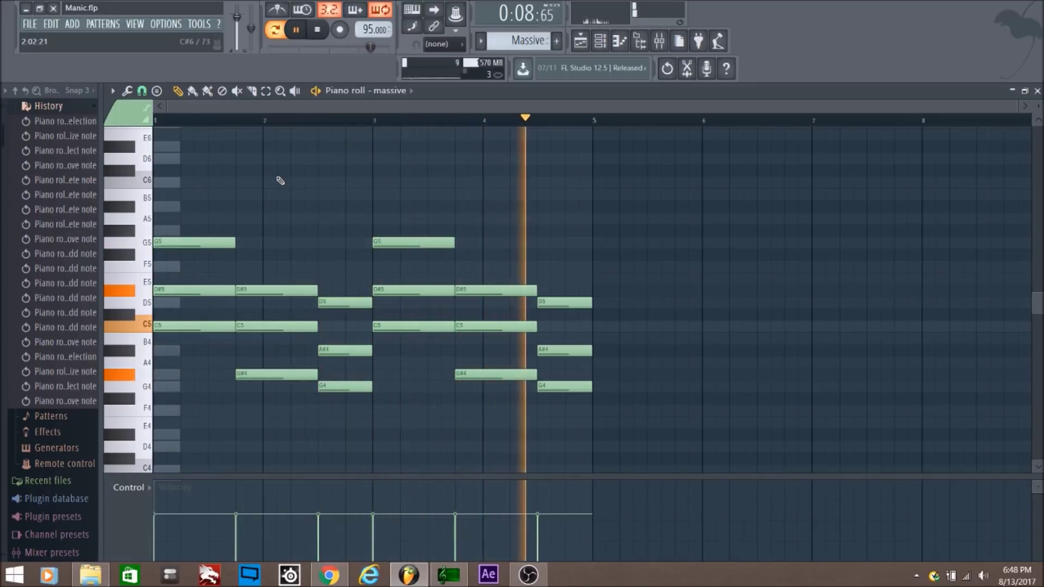
key(space)
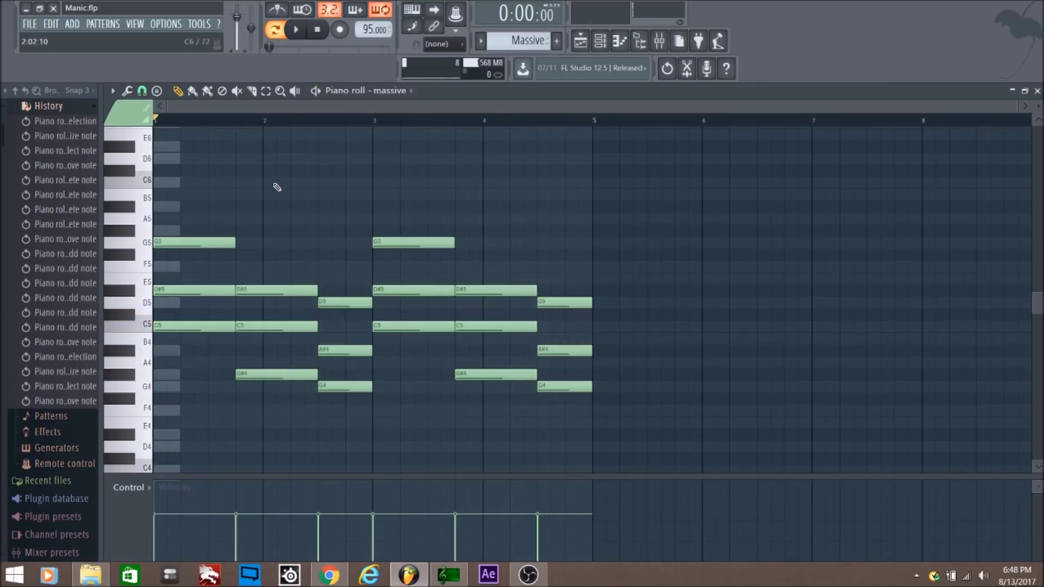
Step: Add a trial G#4 note at bar 1, then delete it again
scroll(249, 342, down, 4)
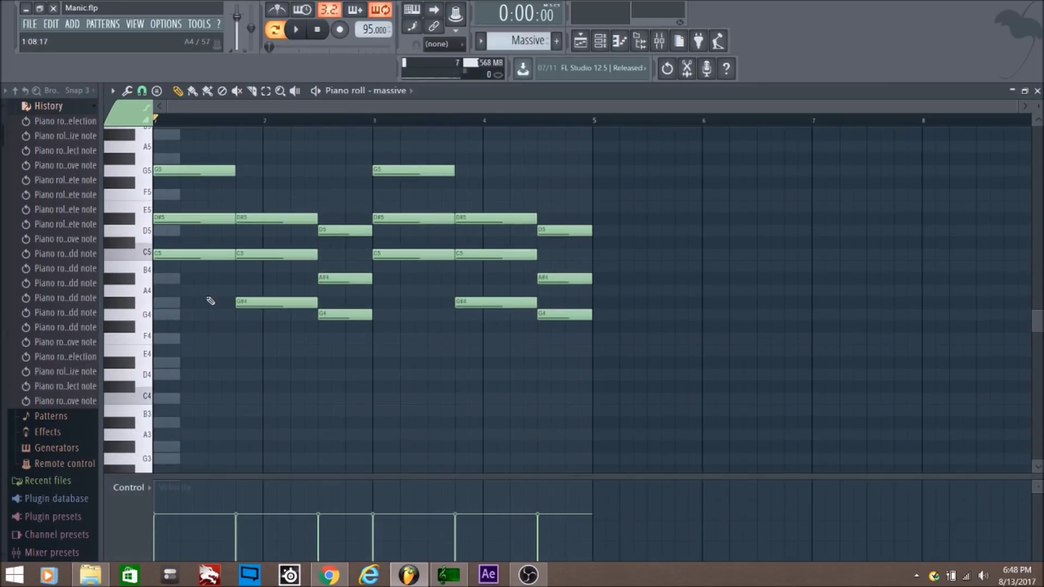
drag(182, 303, 157, 306)
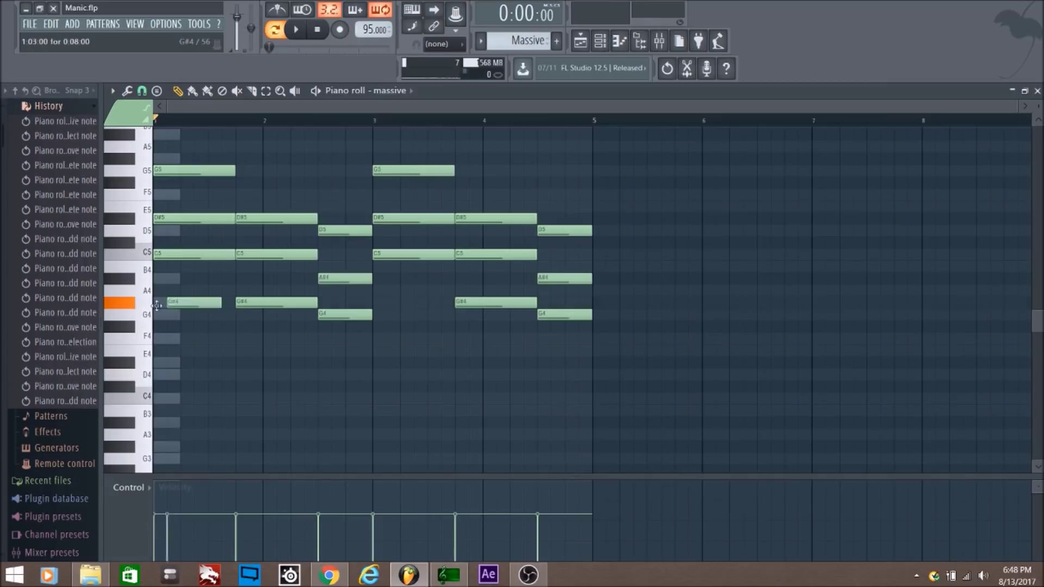
right_click(201, 306)
scroll(273, 343, up, 4)
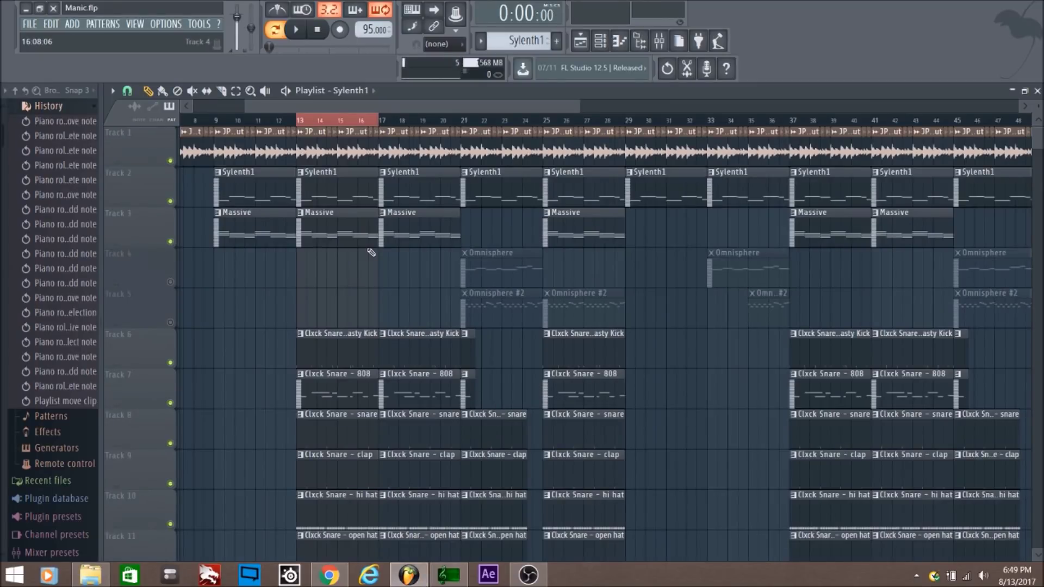
Step: Open the Sylenth1 melody's piano roll, play through its notes, then close it
double_click(343, 202)
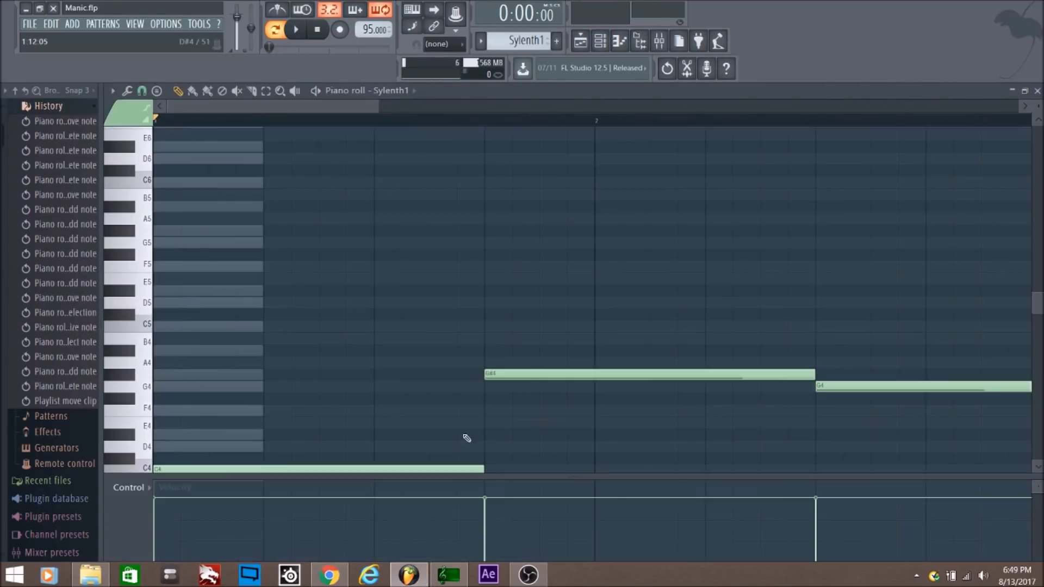
key(space)
scroll(346, 121, down, 4)
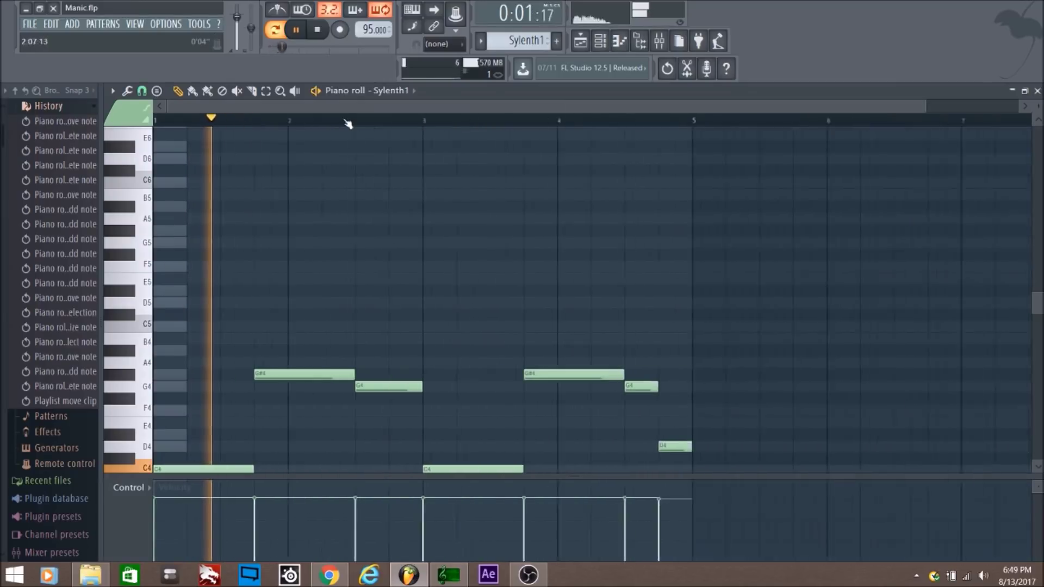
scroll(361, 211, down, 3)
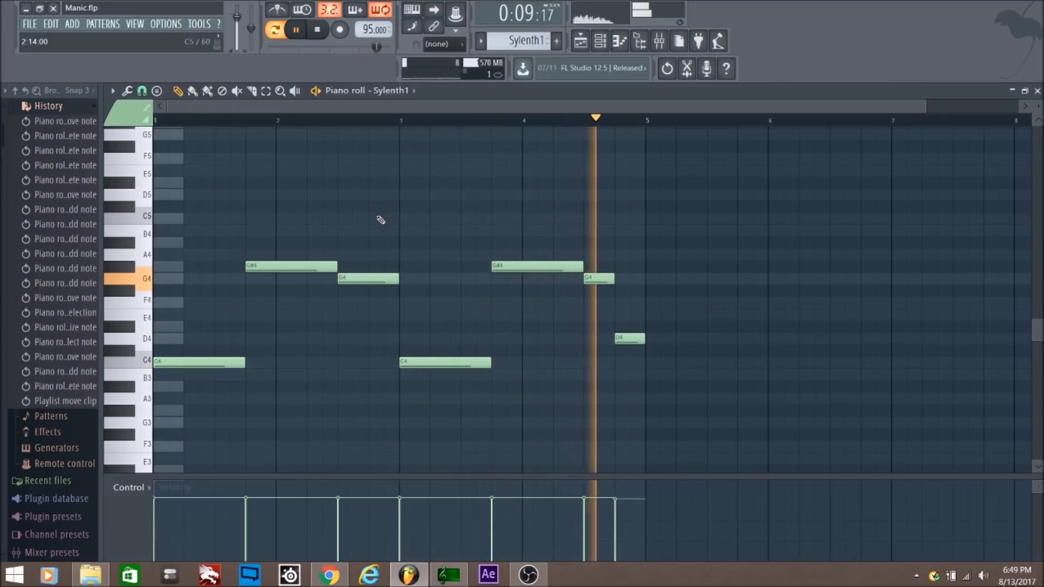
key(space)
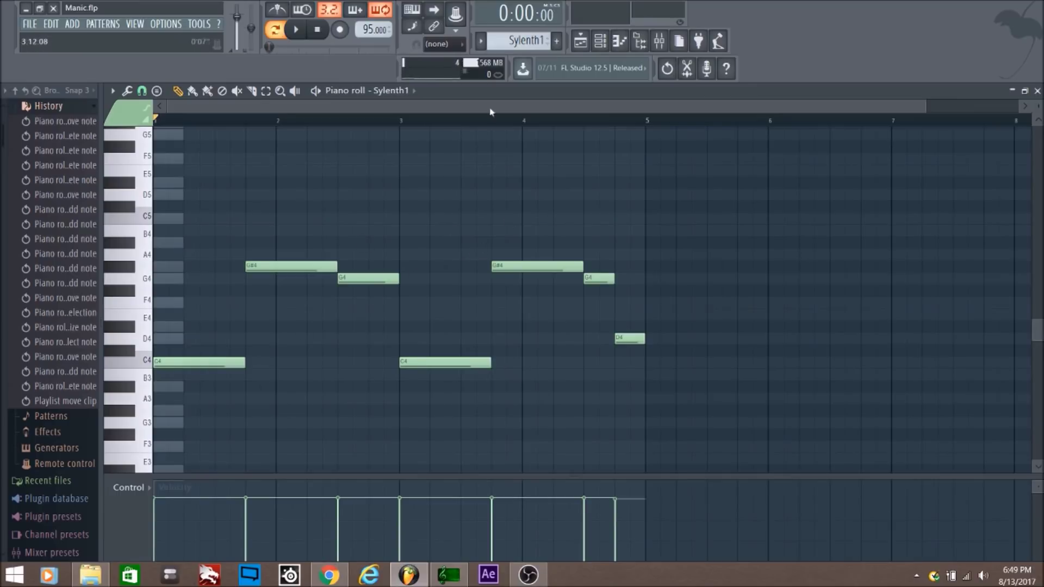
scroll(529, 35, down, 3)
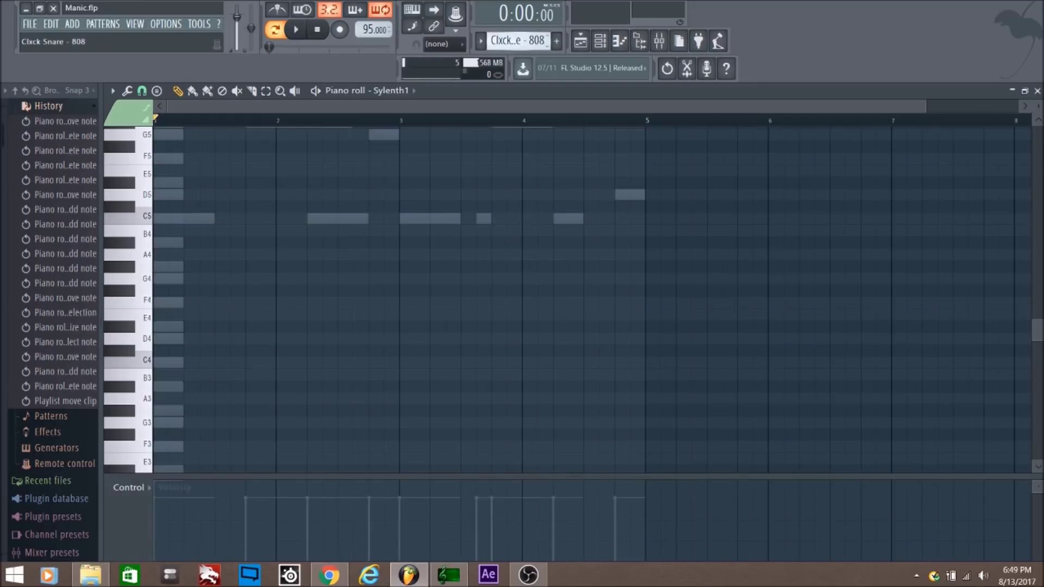
scroll(522, 187, up, 1)
scroll(522, 186, up, 3)
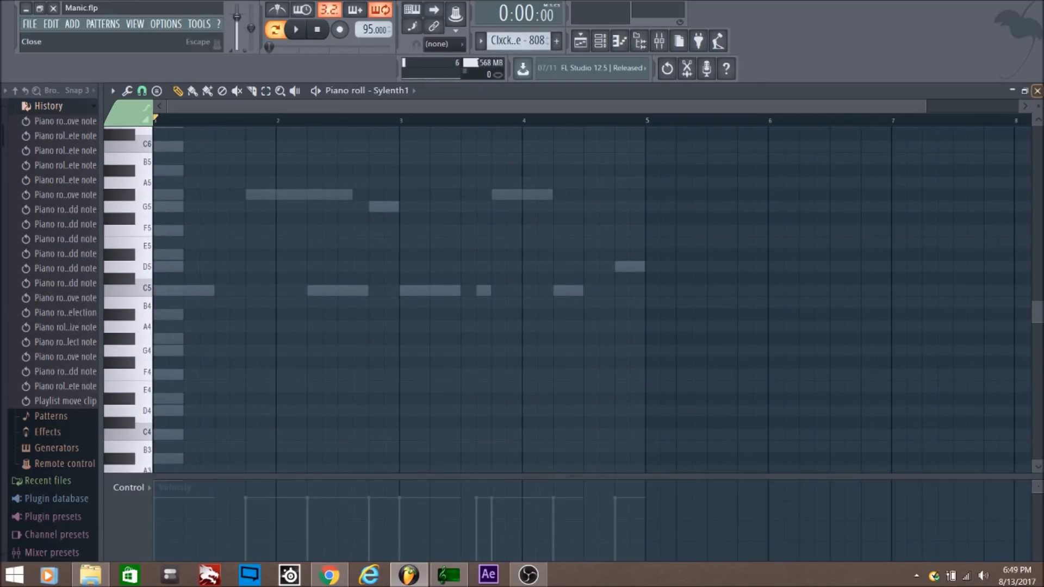
click(1036, 90)
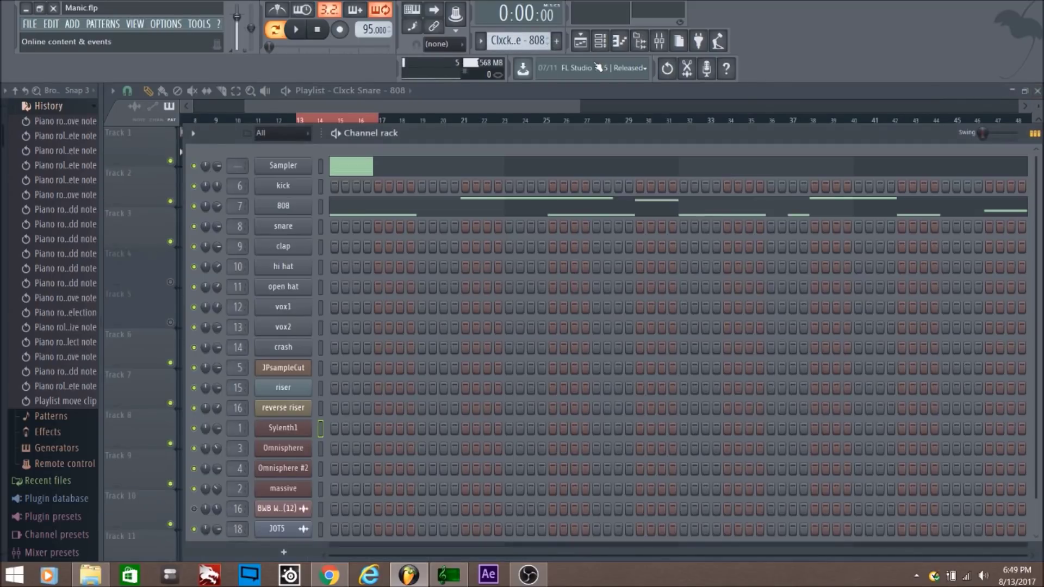
Step: Play the arrangement, then unmute vox1 and vox2 and replay it with the vocals
key(space)
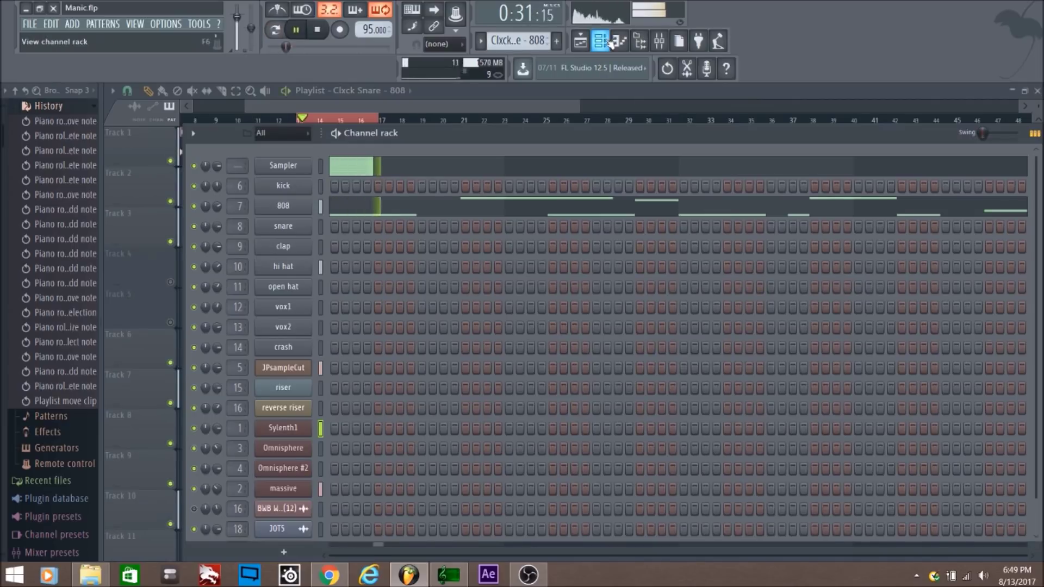
click(602, 41)
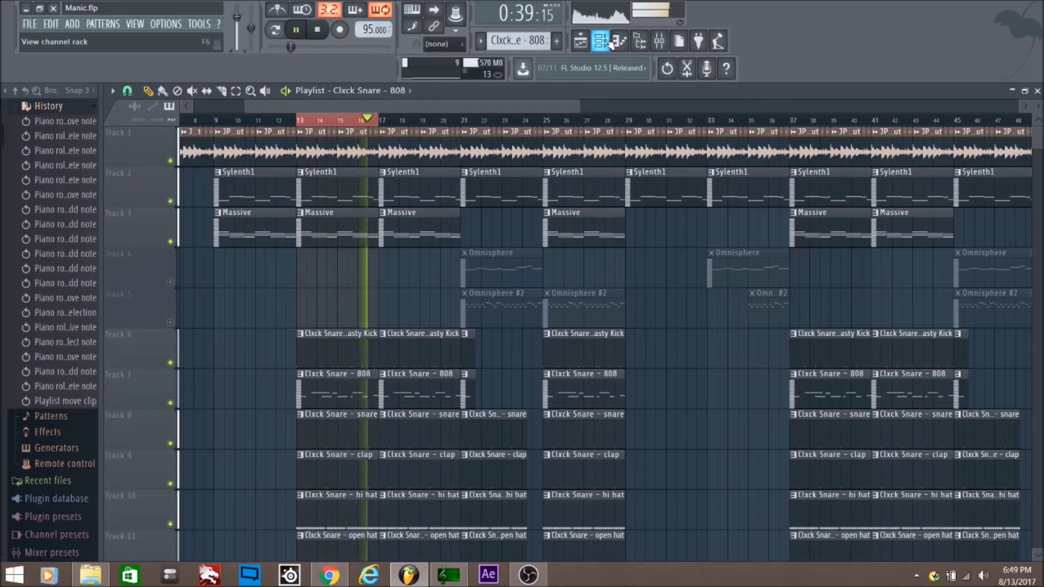
key(space)
scroll(598, 326, down, 6)
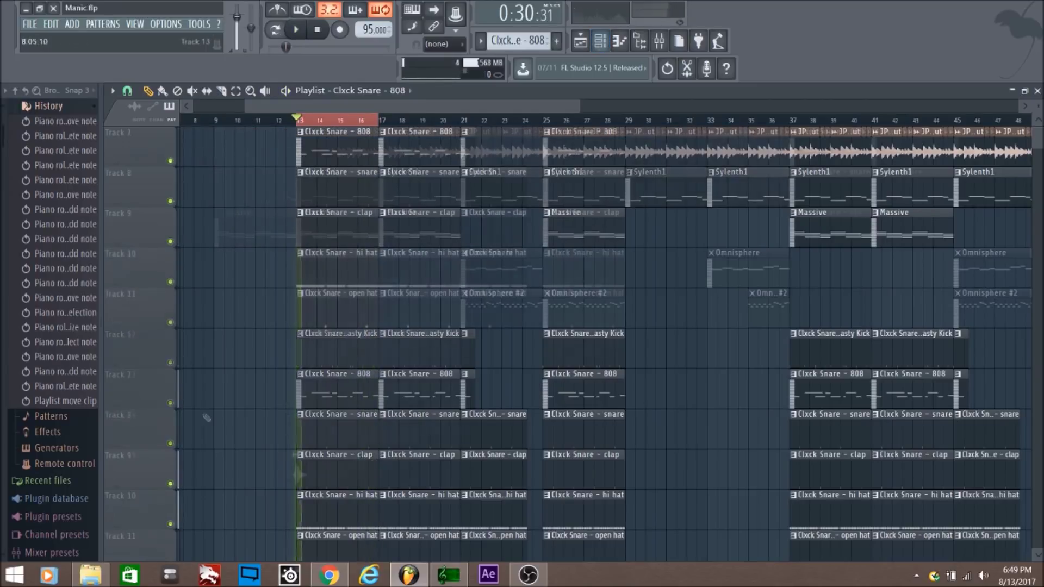
click(299, 471)
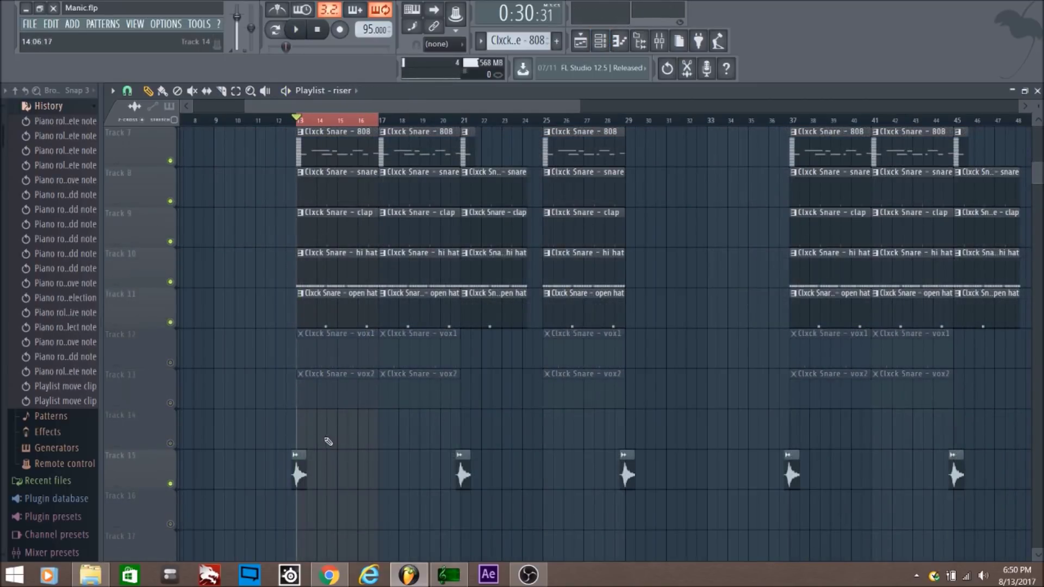
click(170, 403)
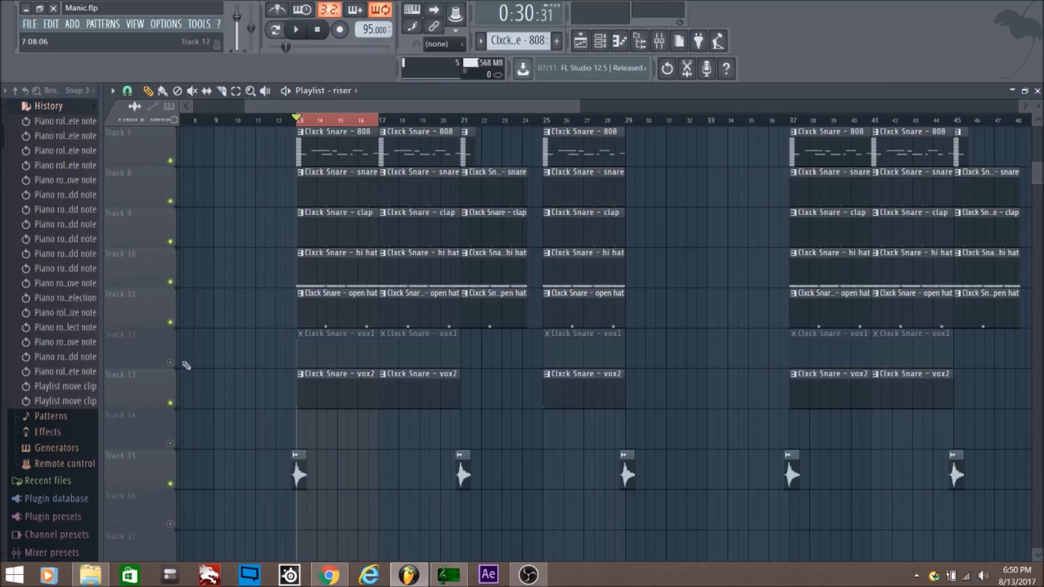
click(170, 362)
key(space)
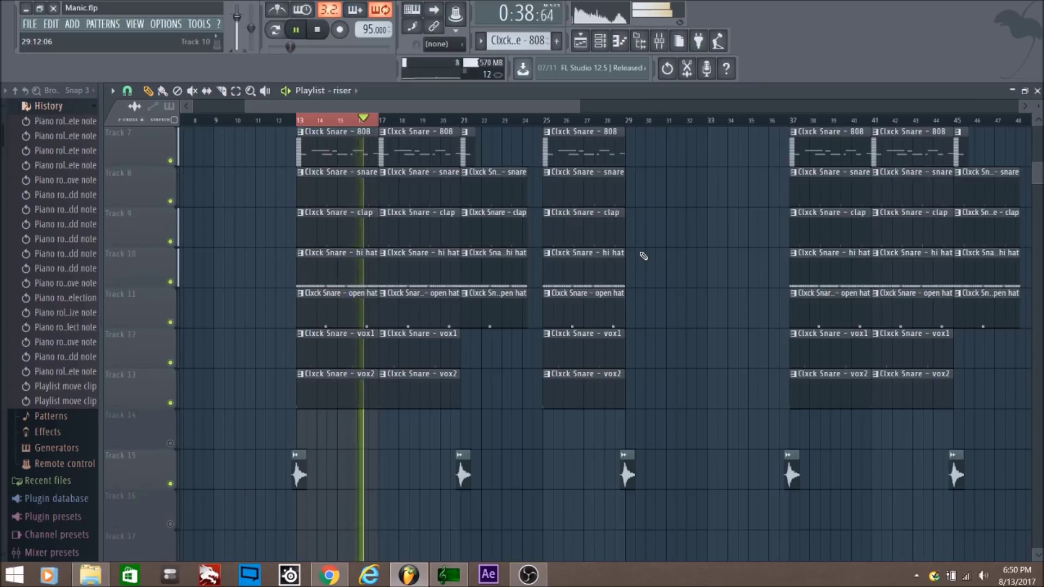
scroll(644, 255, up, 2)
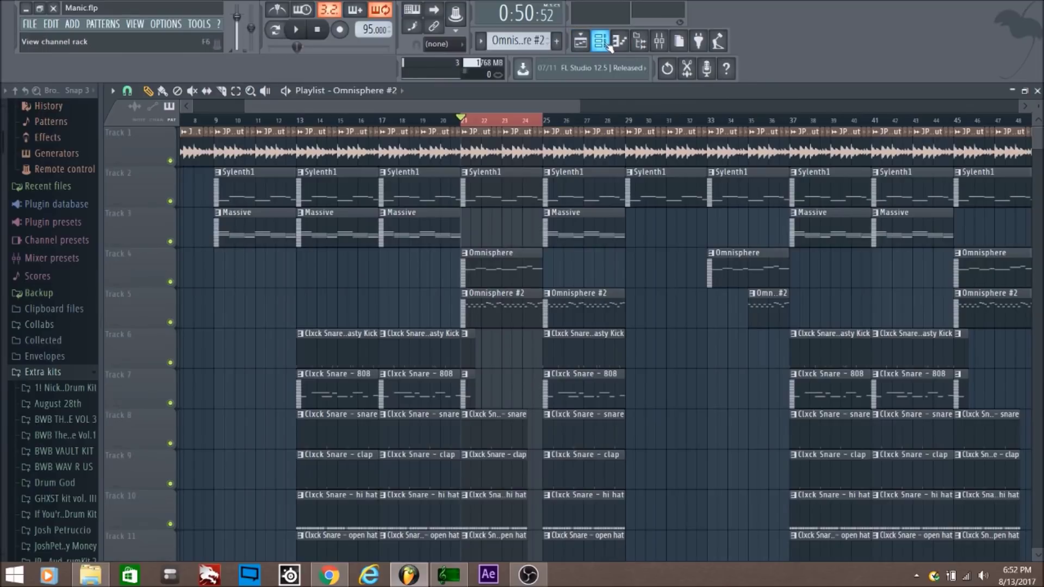
Step: Play the Omnisphere #2 melody (G6, C7, D7, D#7) in the piano roll, then close it
click(607, 45)
click(460, 470)
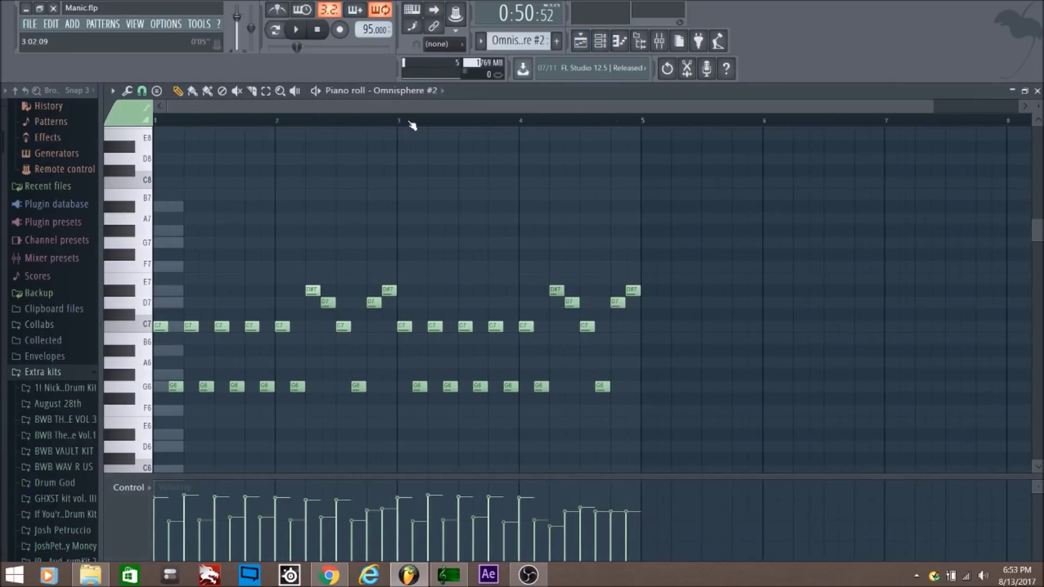
key(space)
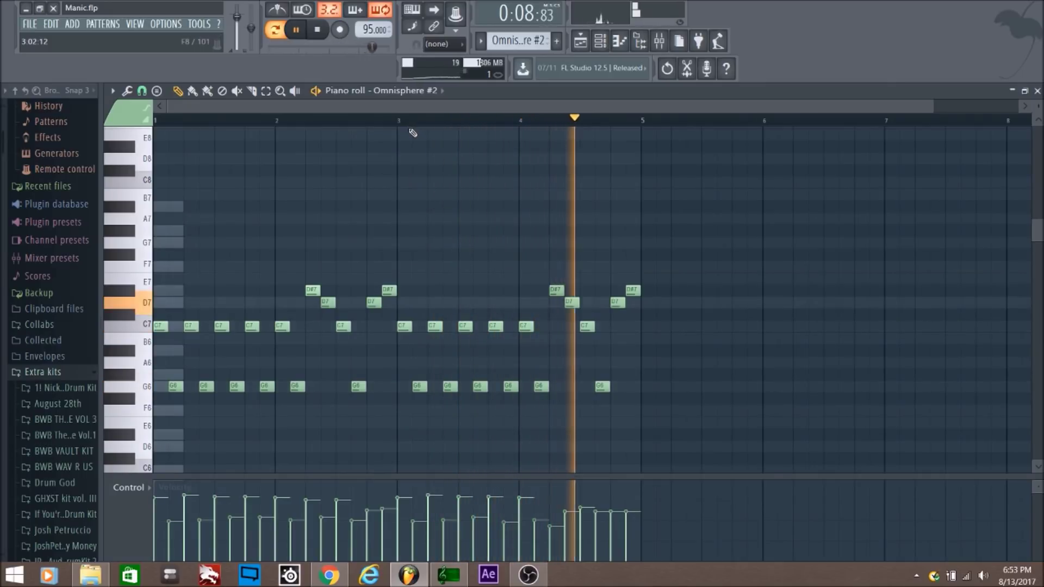
key(space)
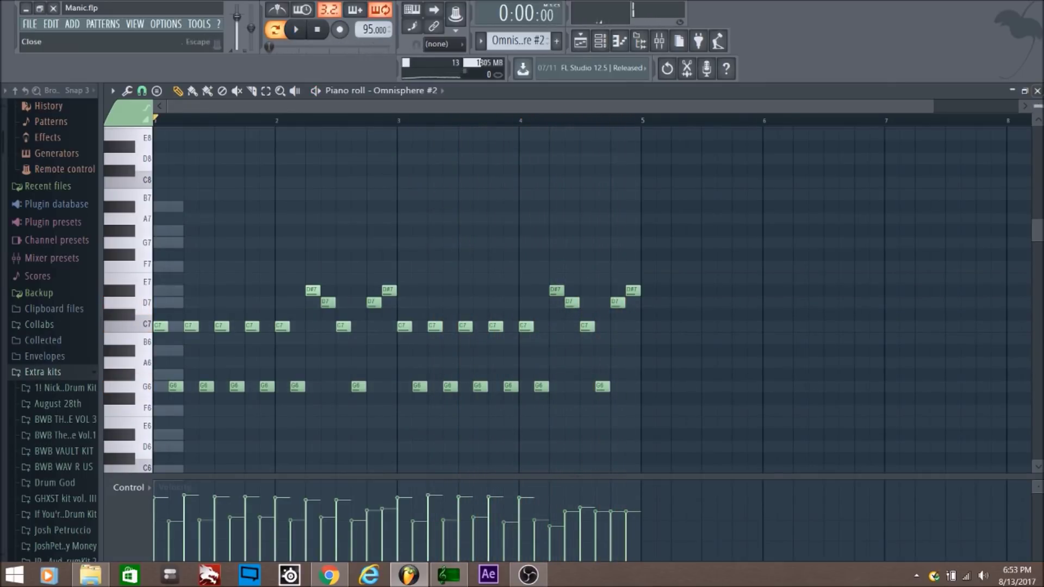
click(1037, 91)
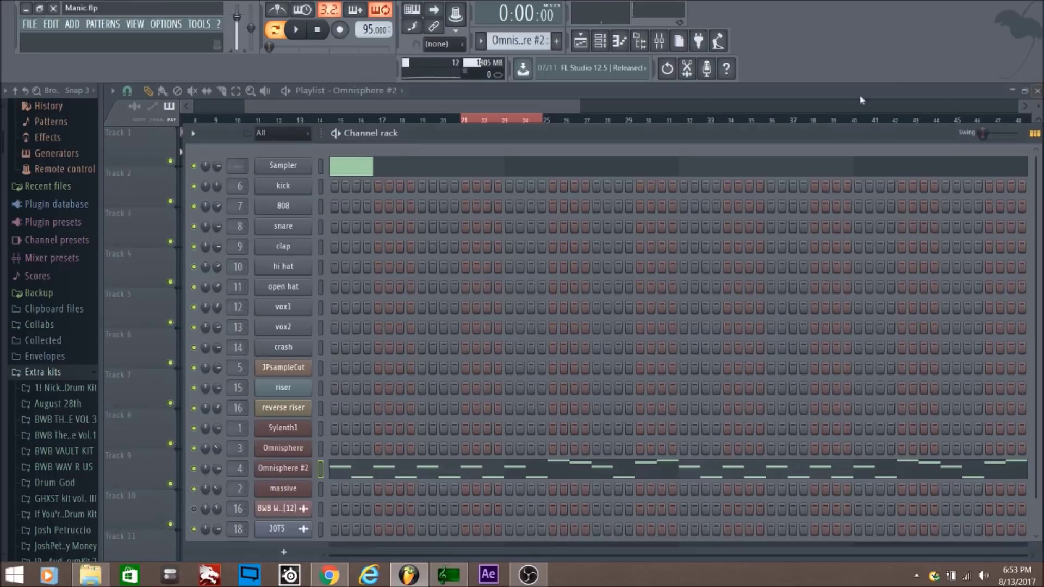
Step: Bring the channel rack back up and scroll to the Omnisphere channel
click(600, 41)
click(600, 42)
scroll(517, 40, up, 1)
scroll(518, 40, down, 2)
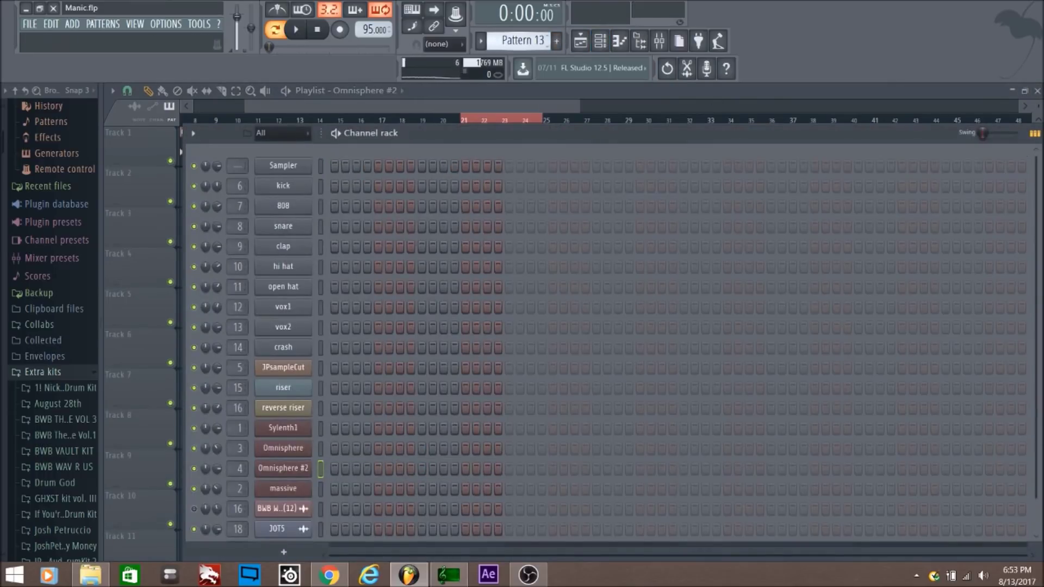
scroll(518, 40, up, 1)
scroll(544, 41, up, 1)
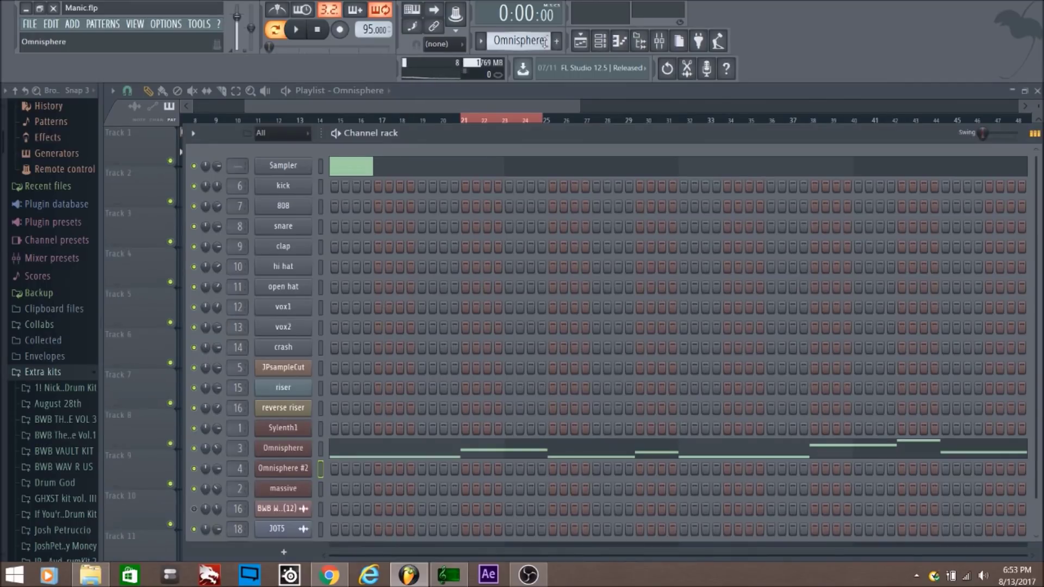
Step: Play through the Omnisphere C6–G6 melody in its piano roll and stop
click(550, 448)
scroll(461, 121, down, 2)
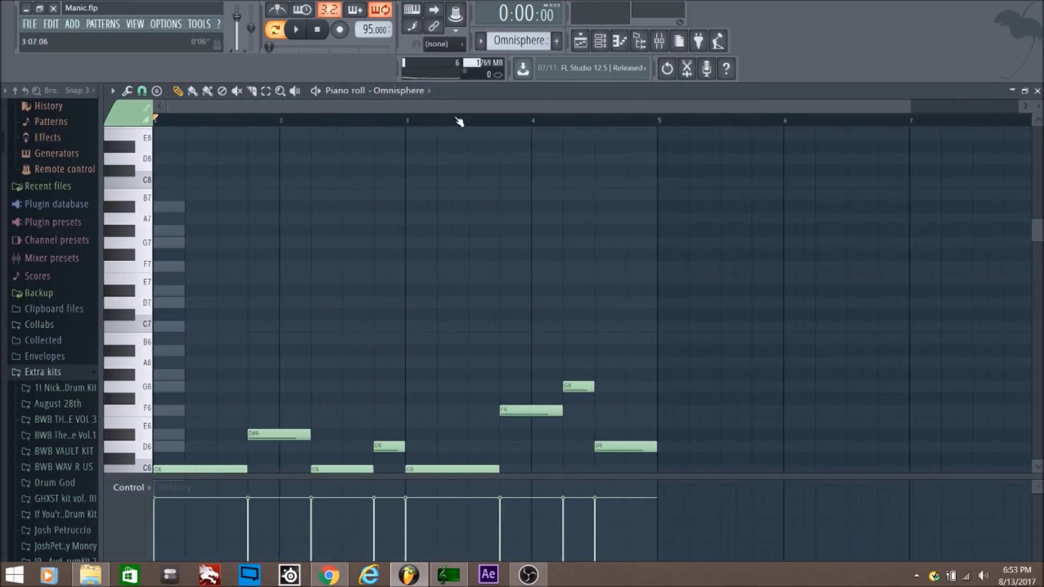
scroll(473, 170, down, 3)
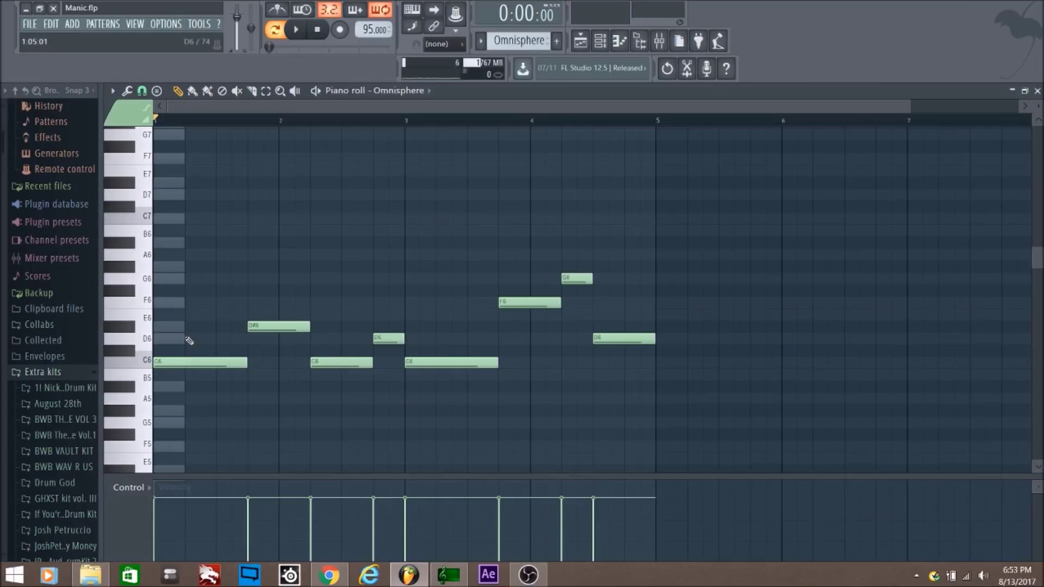
key(space)
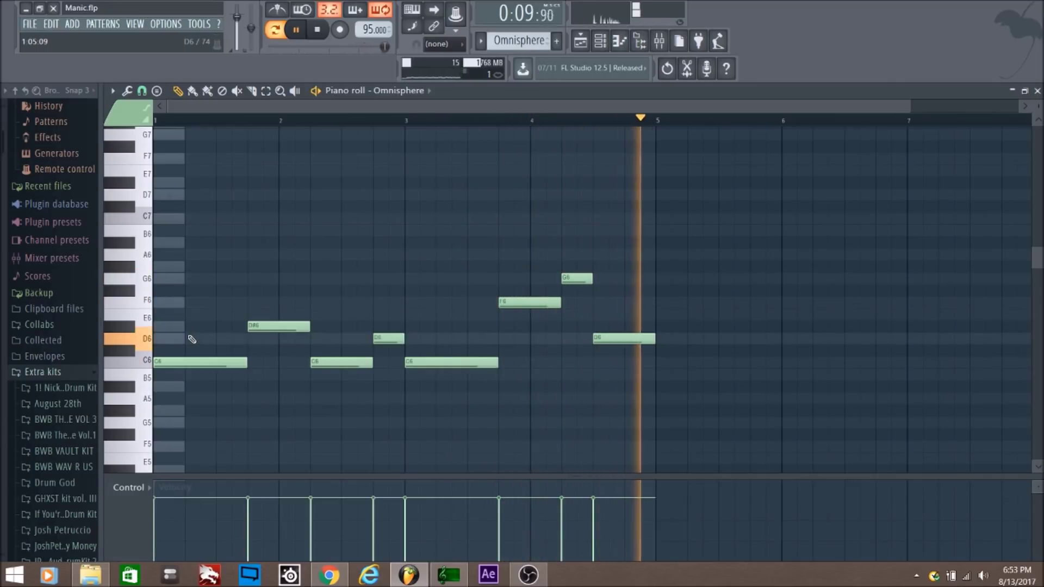
key(space)
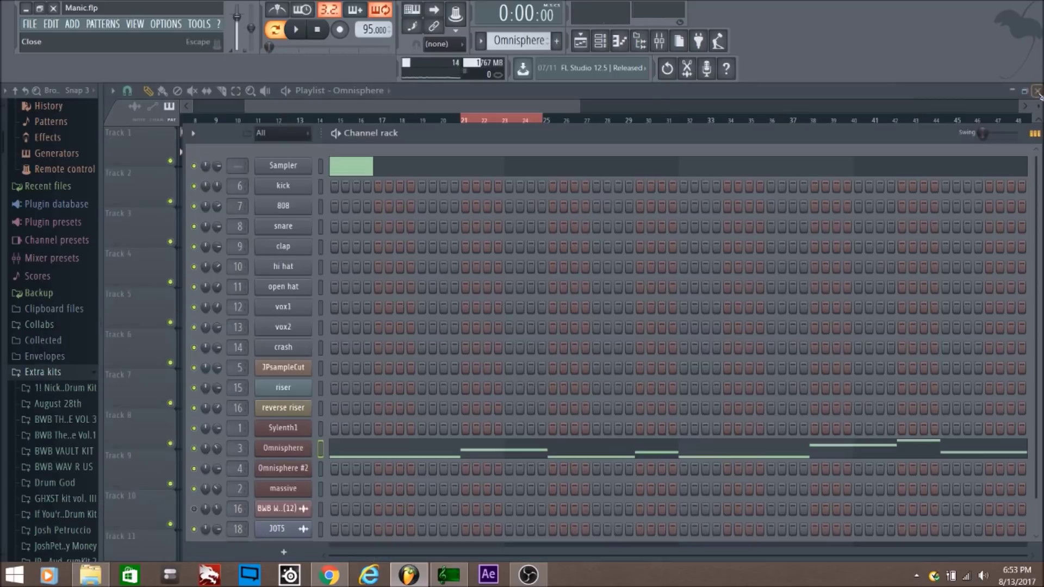
Step: Back in the Manic playlist, play from bar 21 with the loop widened to bars 21–28
click(1038, 91)
click(603, 46)
key(space)
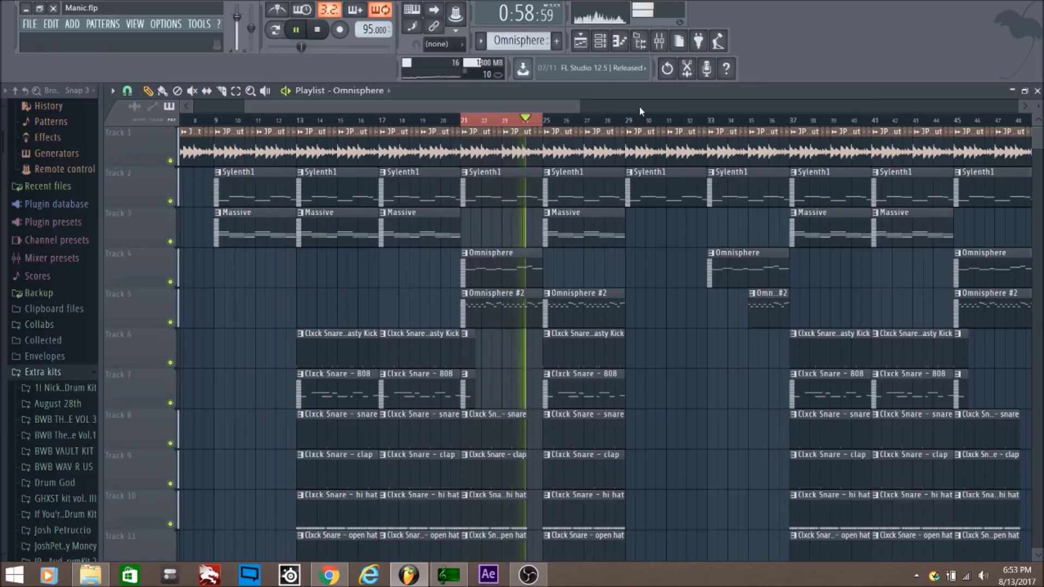
drag(461, 120, 645, 270)
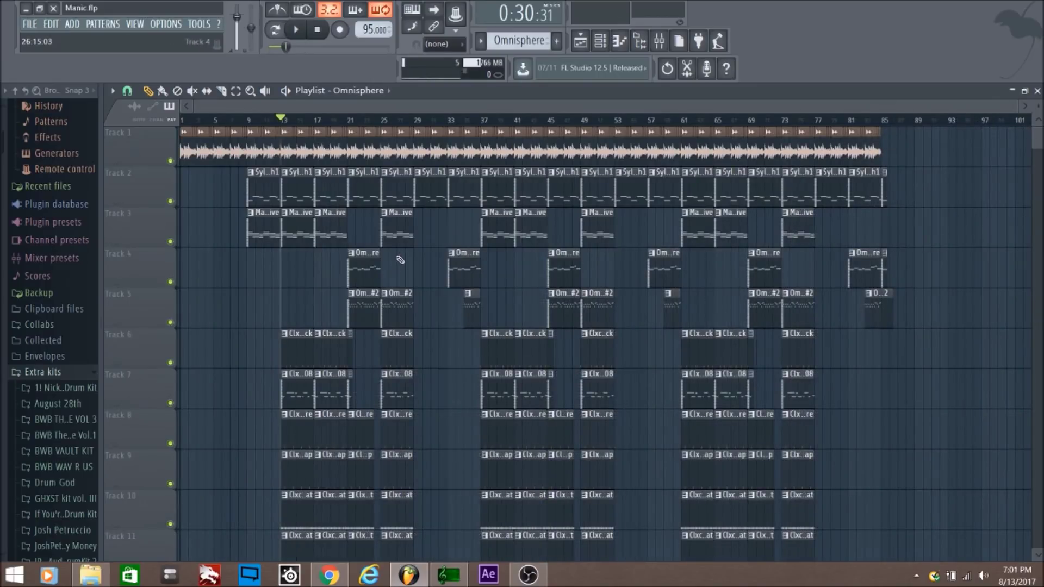
scroll(400, 260, down, 4)
scroll(430, 250, up, 4)
scroll(283, 120, up, 3)
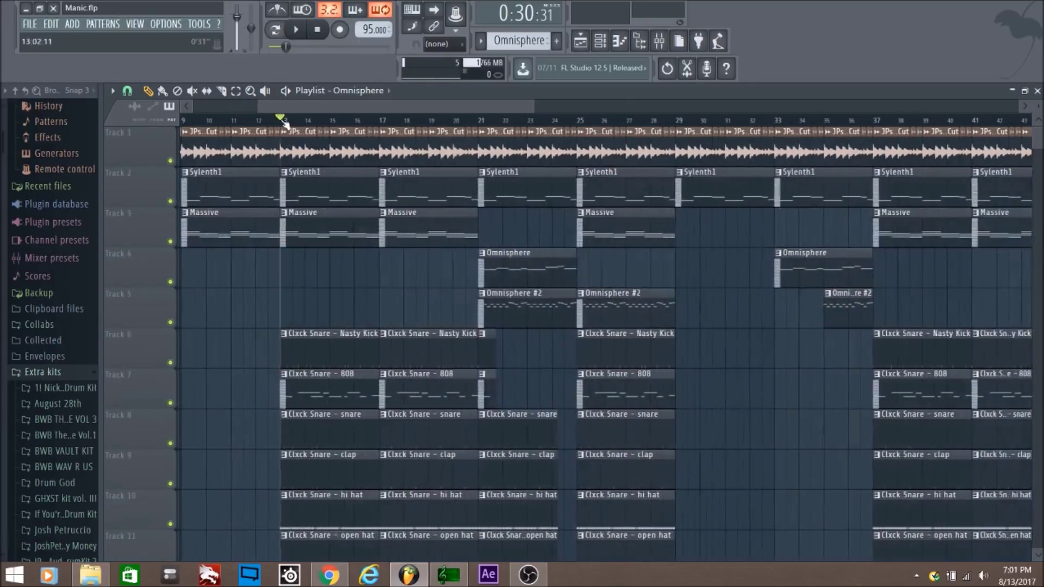
scroll(283, 121, down, 3)
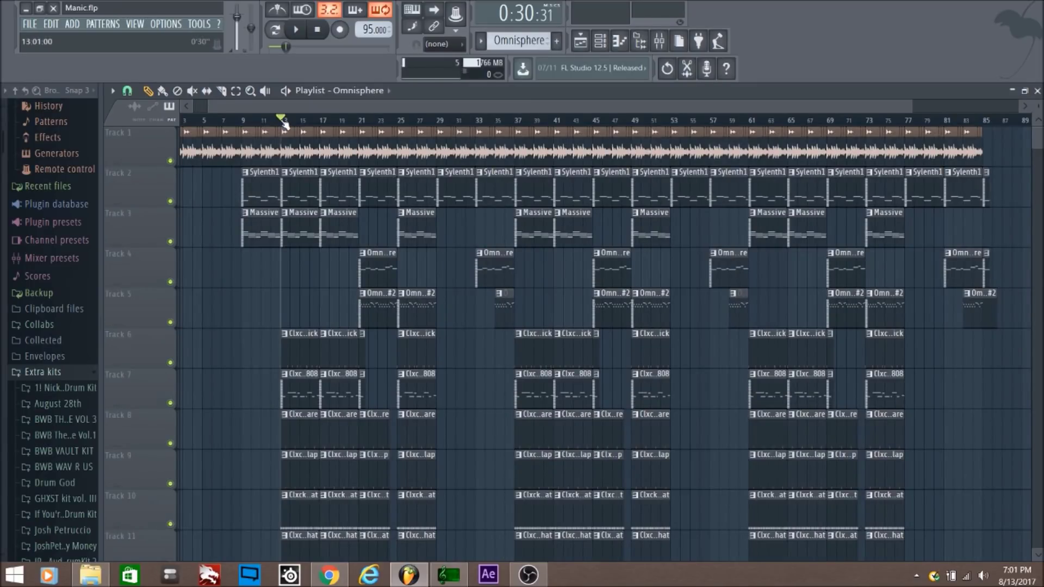
scroll(283, 122, down, 2)
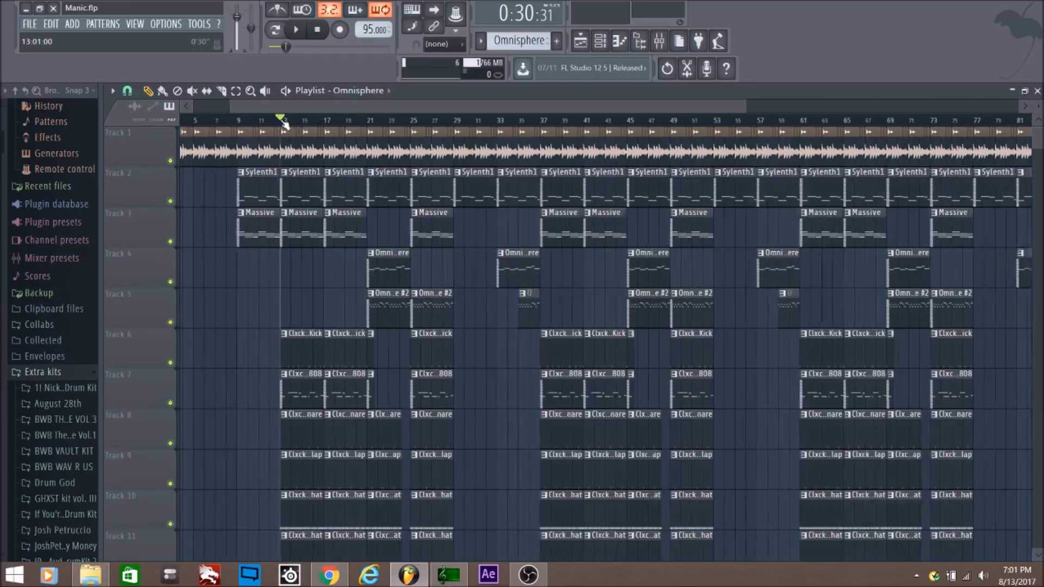
scroll(284, 122, up, 3)
scroll(284, 121, down, 3)
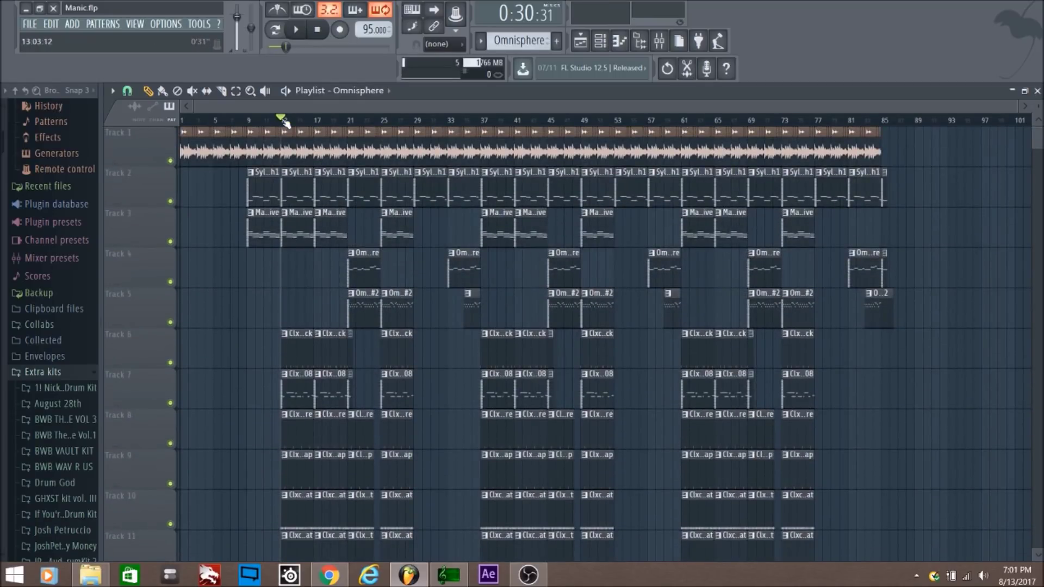
scroll(287, 124, up, 2)
scroll(286, 124, down, 1)
scroll(286, 124, down, 1)
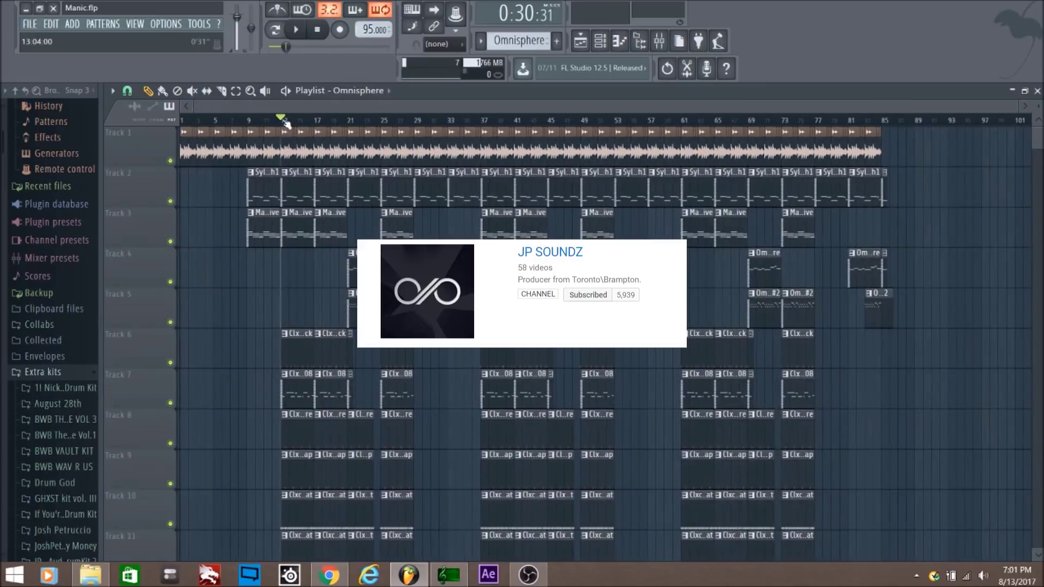
scroll(391, 304, down, 3)
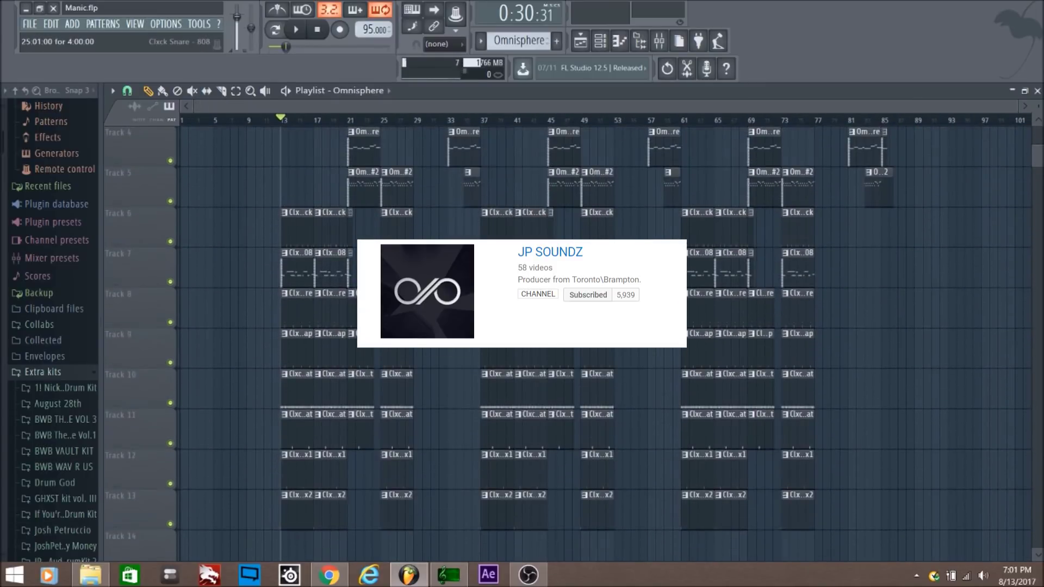
scroll(391, 304, up, 3)
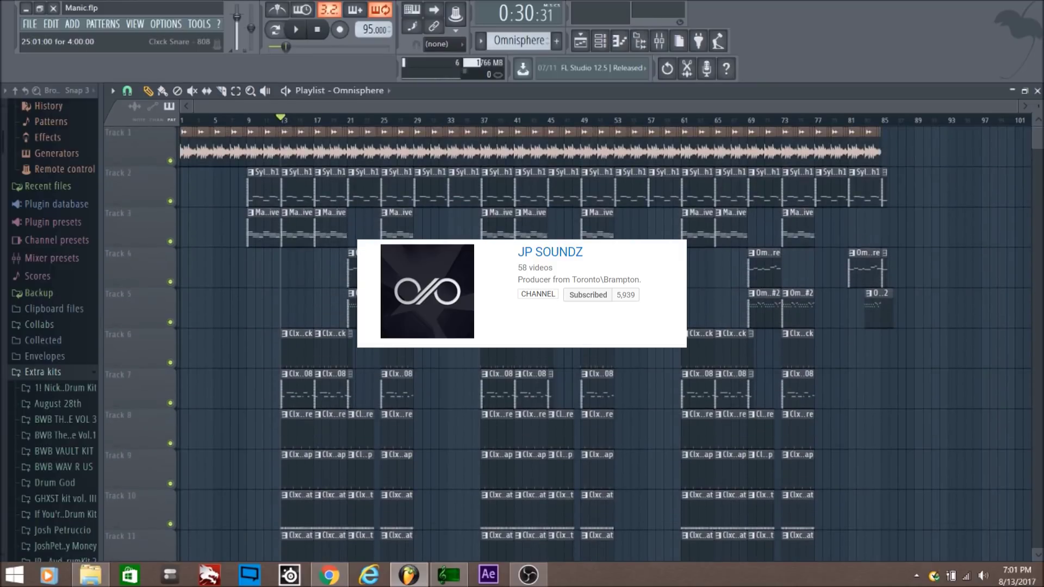